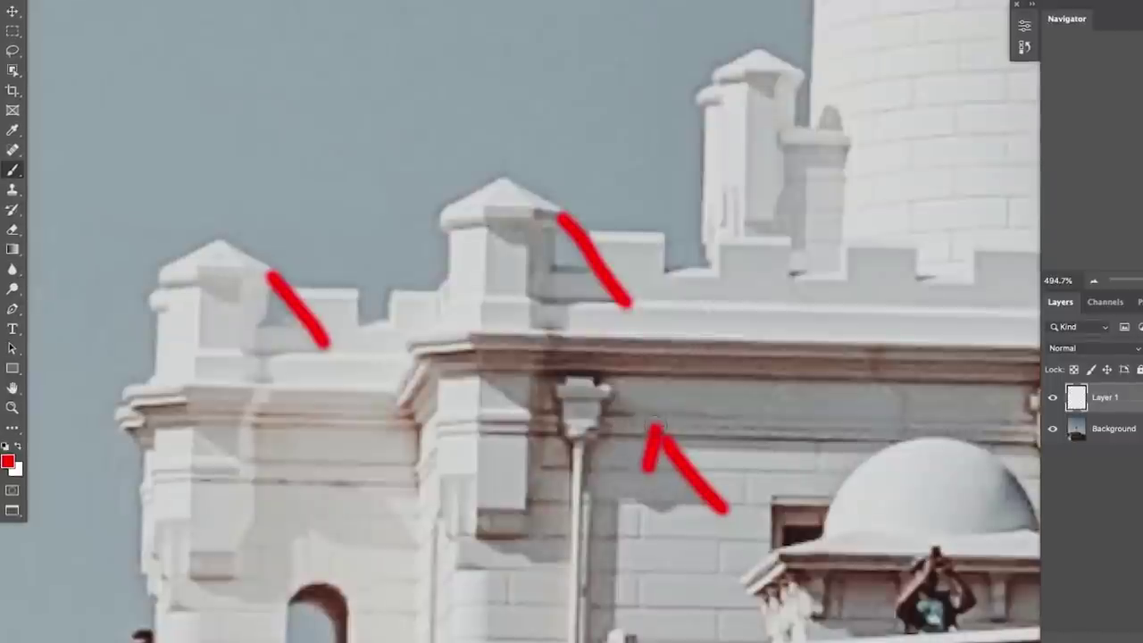
Paint red arrowheads on Layer 1 pointing at the haloed parapet edges, including the leftmost stroke.
mouse_move(543, 248)
left_mouse_down()
mouse_move(559, 198)
mouse_move(593, 207)
left_mouse_up()
mouse_move(251, 308)
left_mouse_down()
mouse_move(259, 266)
mouse_move(313, 284)
left_mouse_up()
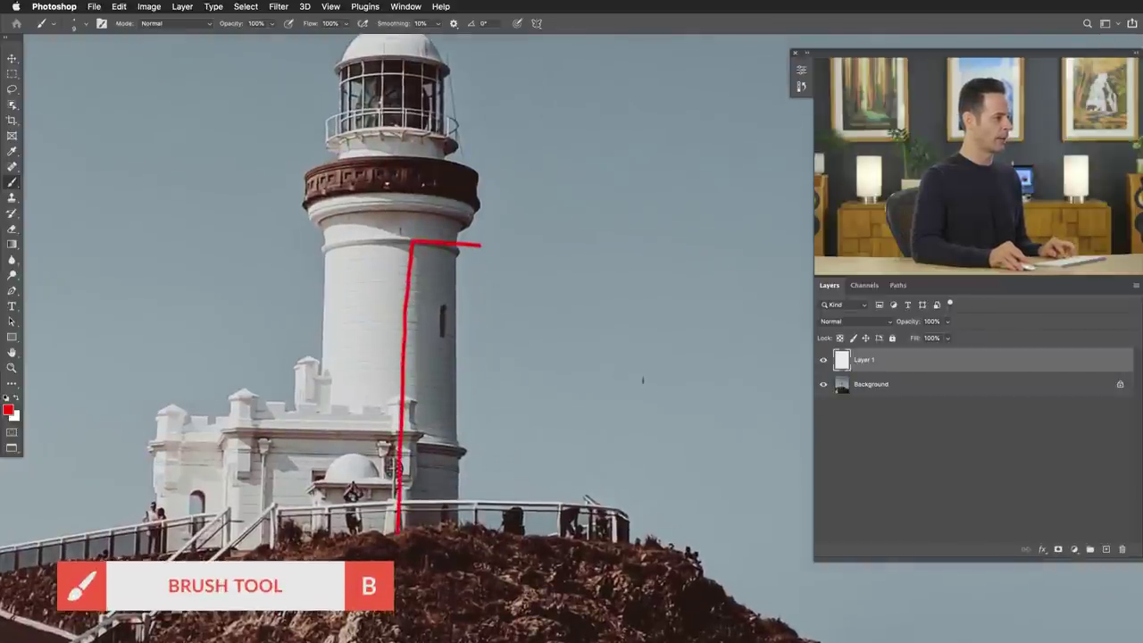
Outline the tower's right edge in red and paint a short red arrow in the sky.
left_click_drag(482, 357, 487, 250)
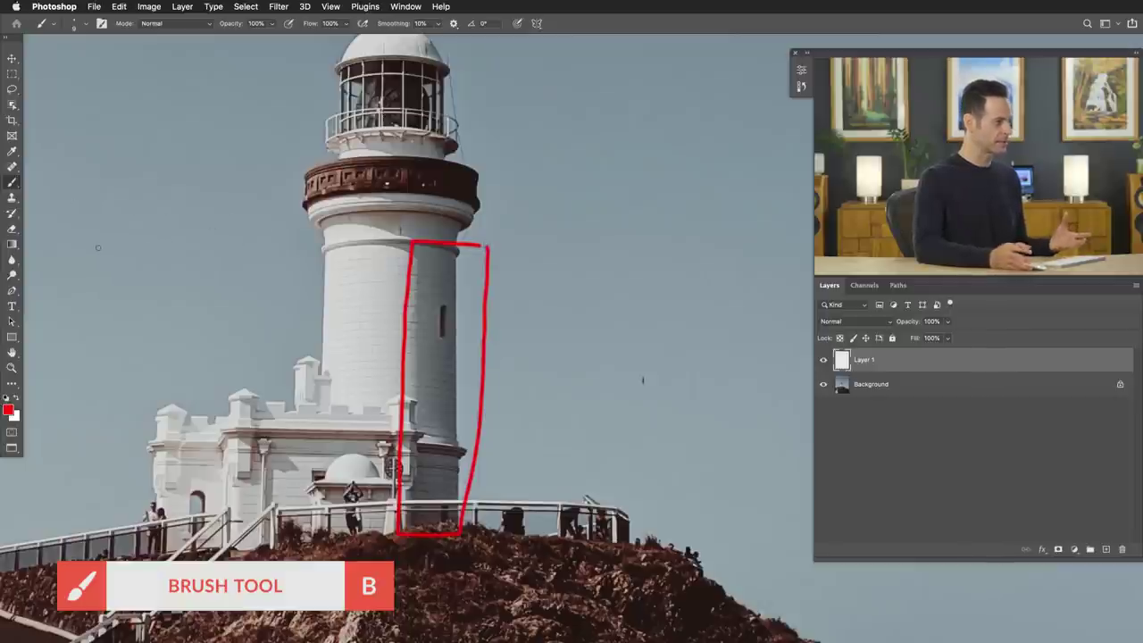
left_click_drag(91, 227, 165, 227)
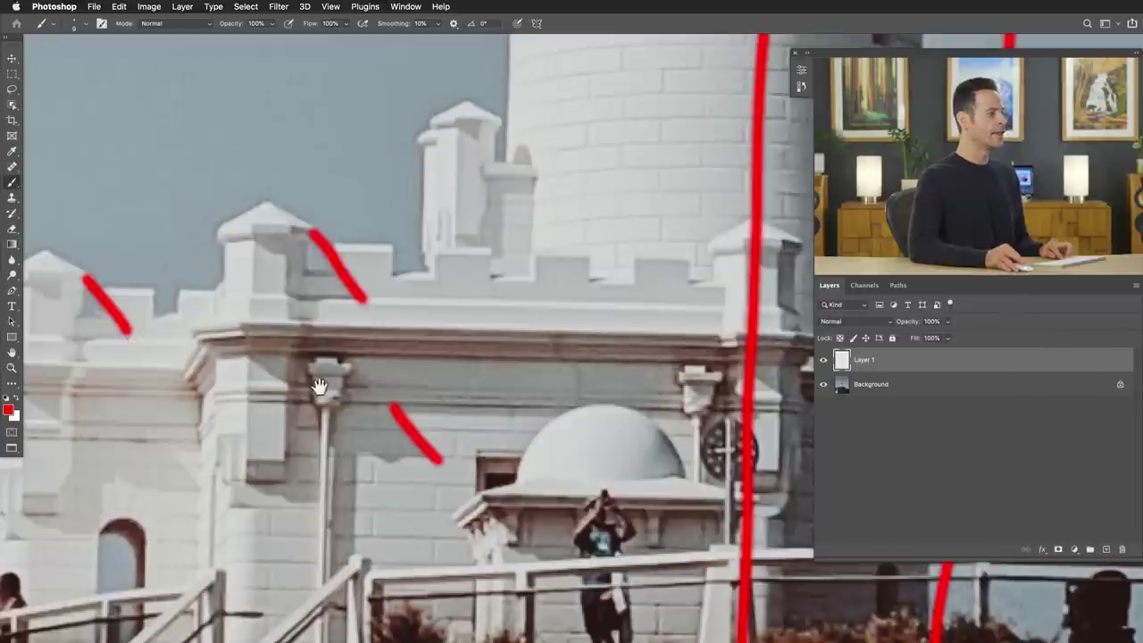
left_click_drag(319, 386, 448, 372)
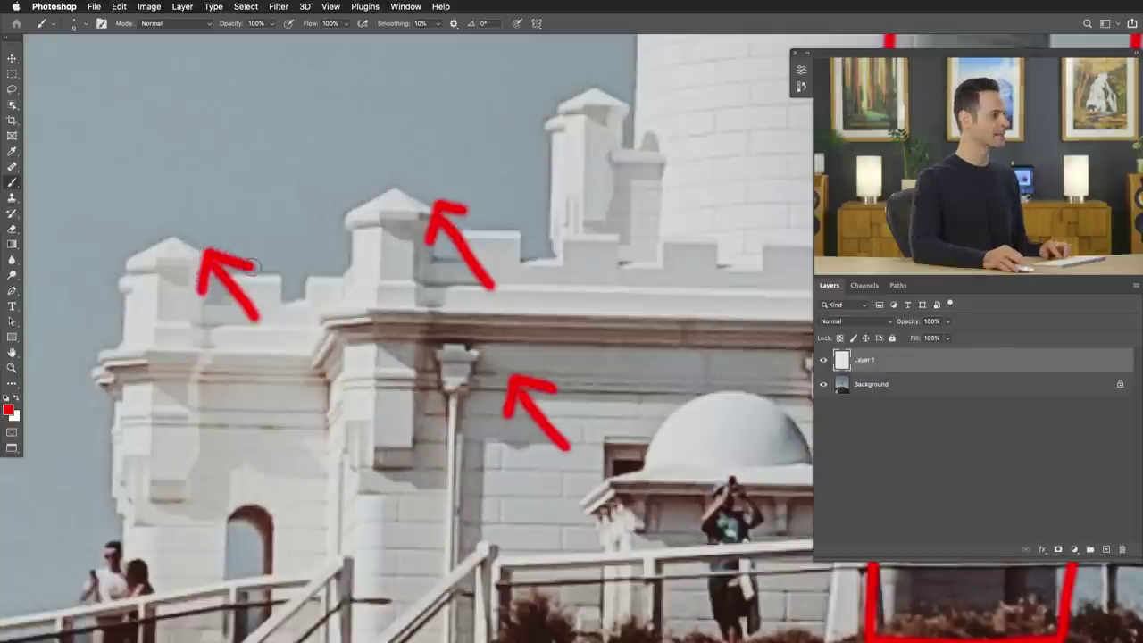
scroll(409, 323, "down", 10)
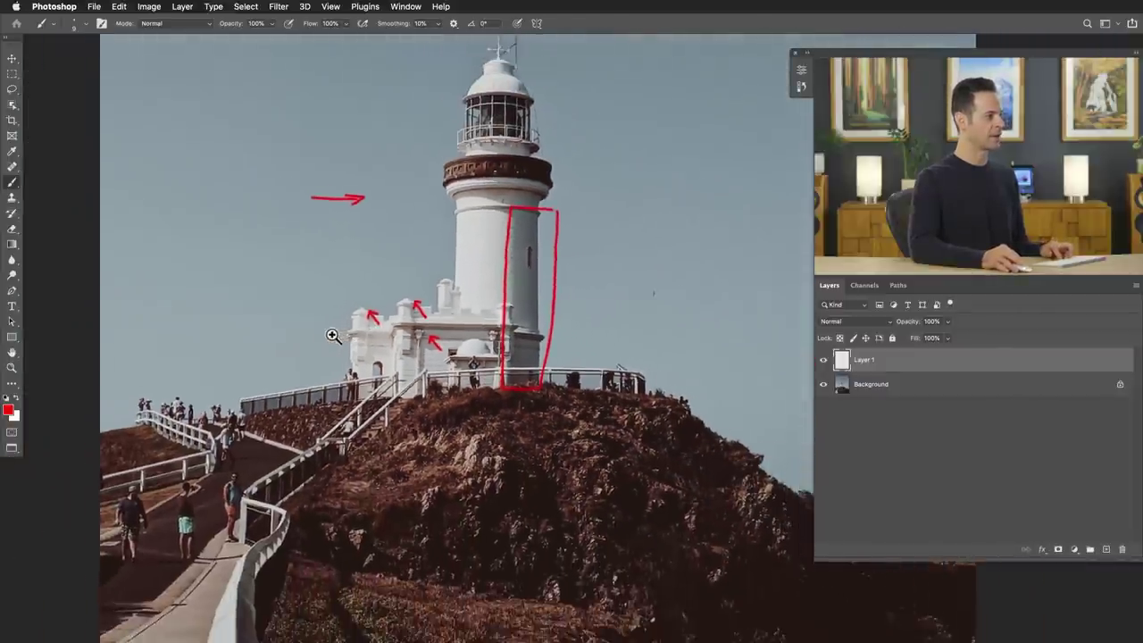
left_click_drag(466, 361, 443, 388)
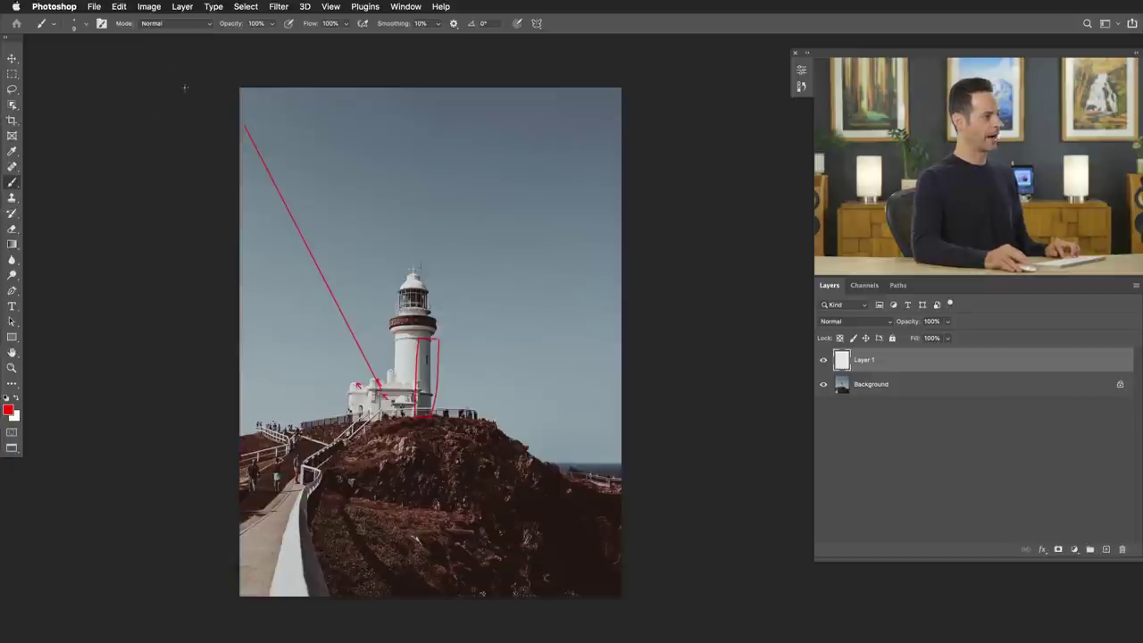
Paint a red stroke along the hillside shadow near the railing.
left_click_drag(317, 560, 420, 531)
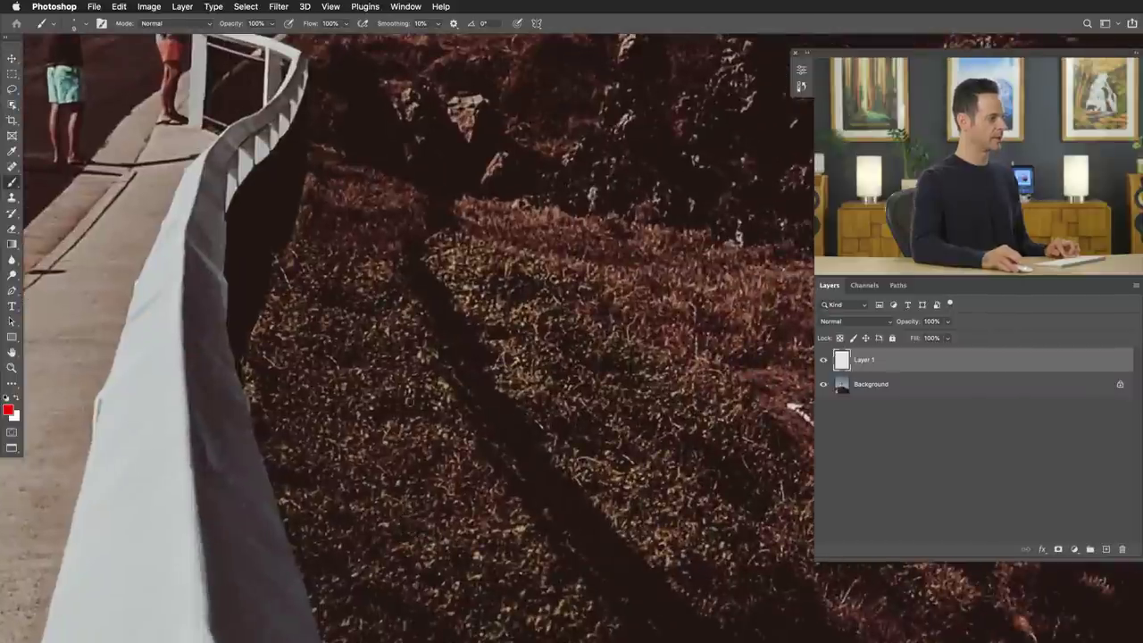
left_click_drag(452, 358, 545, 490)
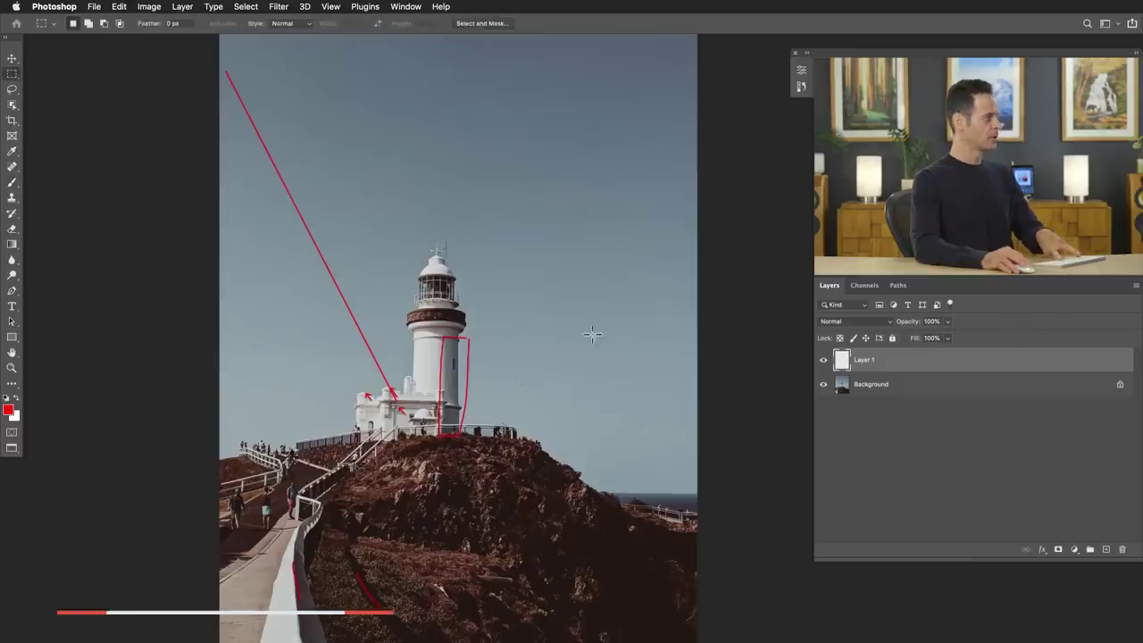
mouse_move(573, 285)
left_mouse_down()
mouse_move(623, 344)
mouse_move(653, 354)
left_mouse_up()
key("alt+BackSpace")
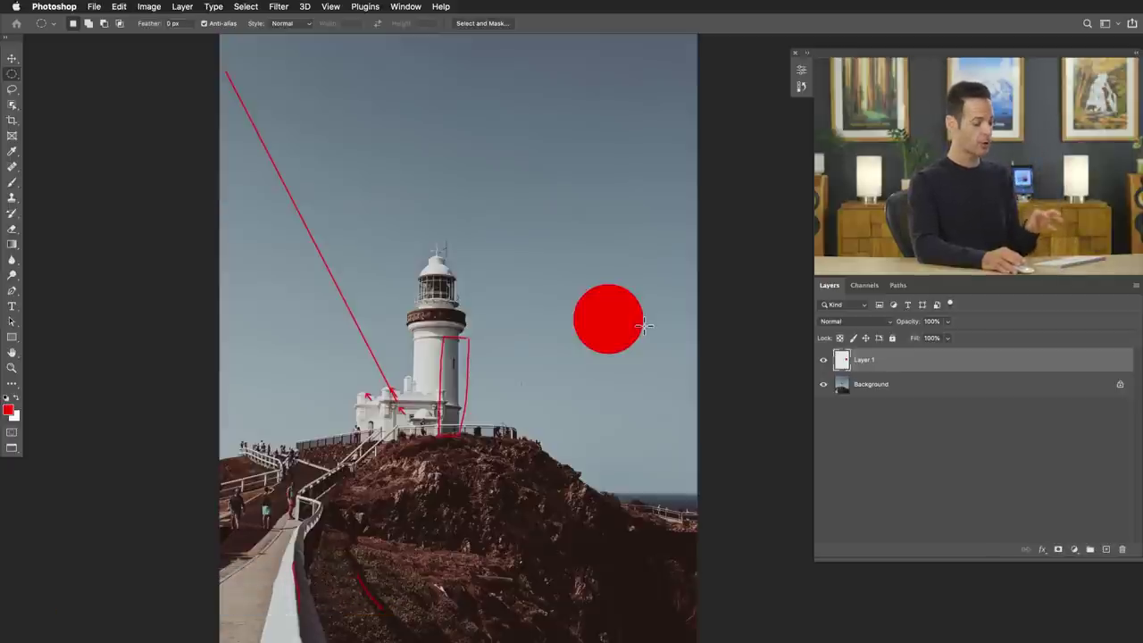
key("v")
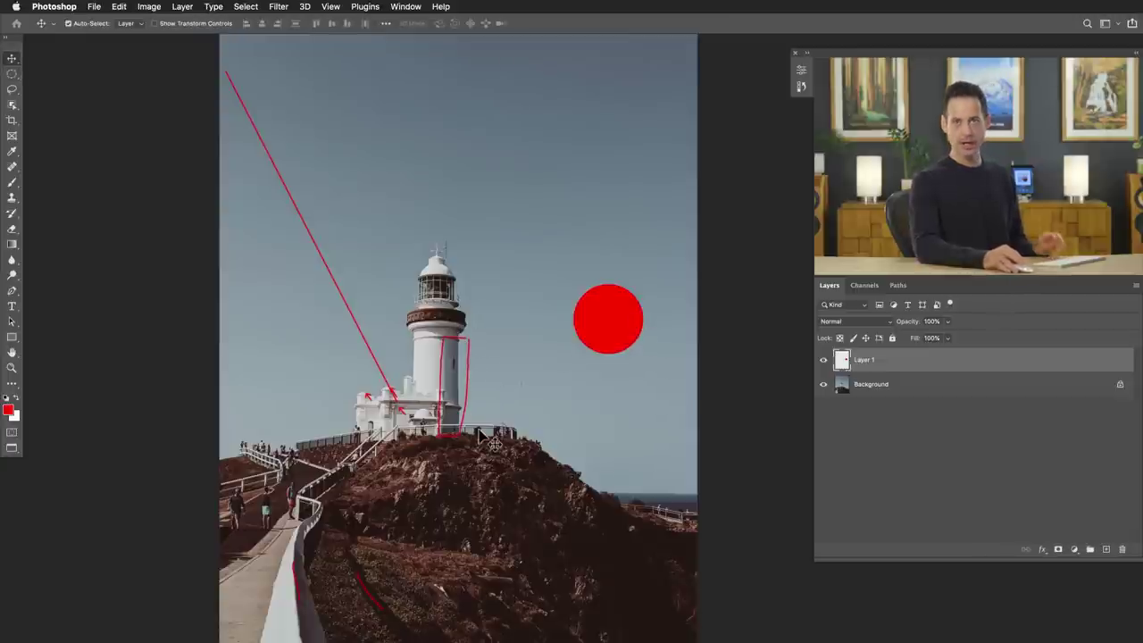
key("super+t")
key("super+0")
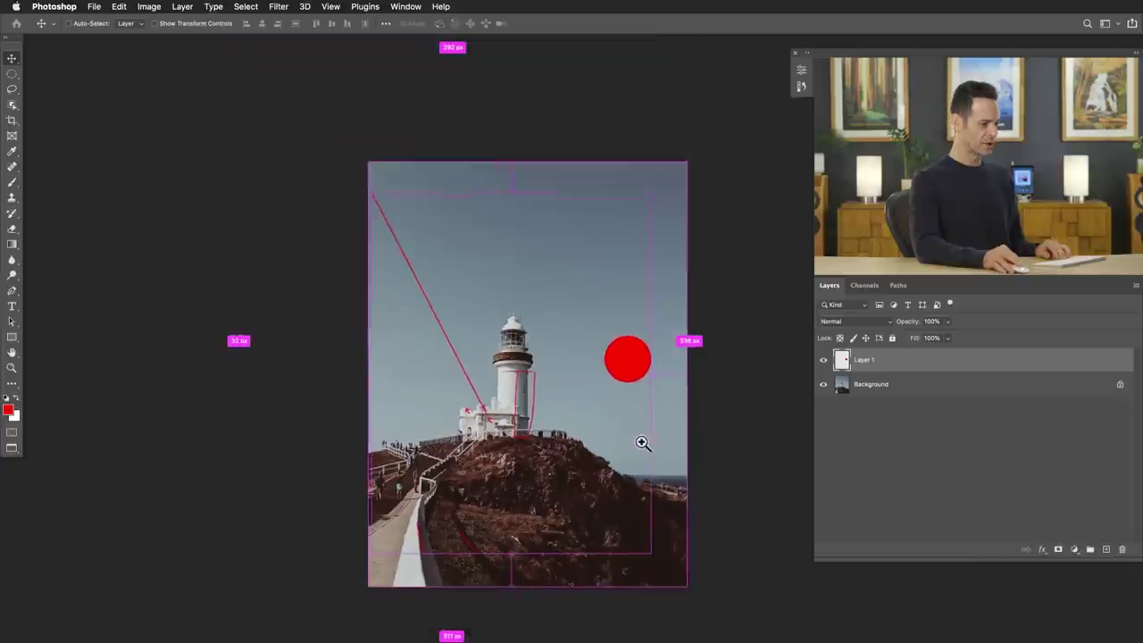
key("Escape")
key("m")
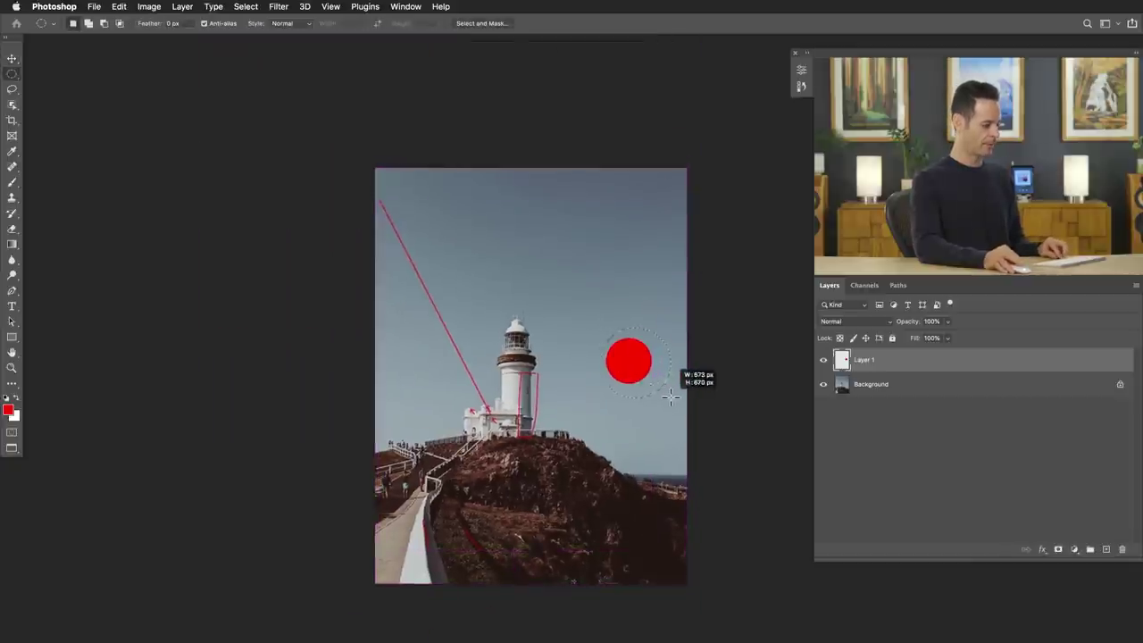
key("v")
left_click_drag(670, 397, 364, 178)
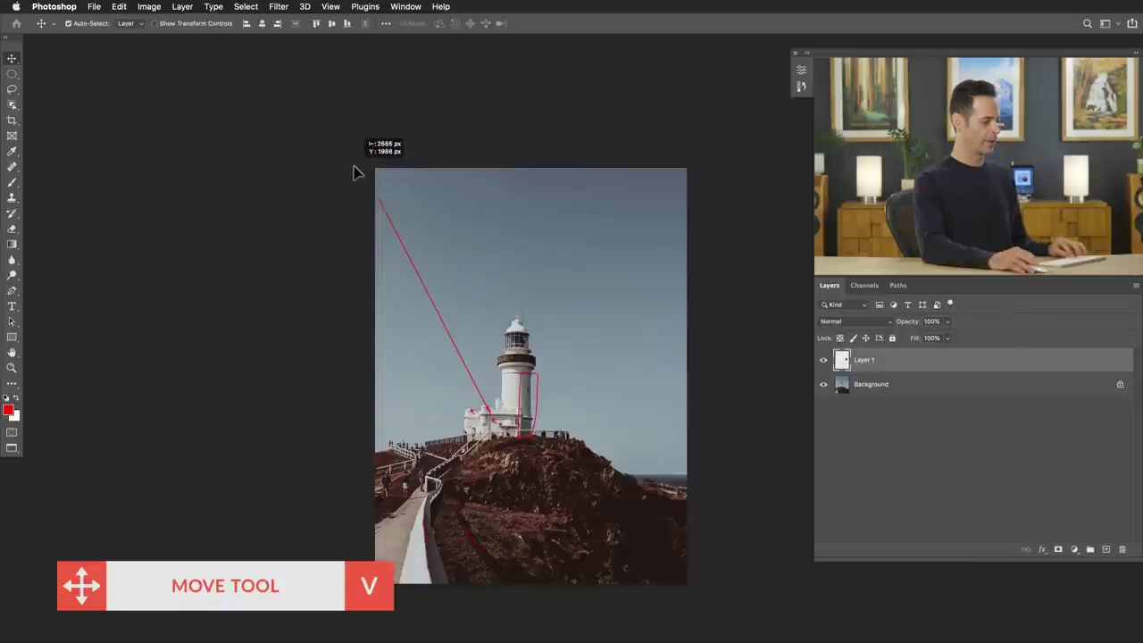
scroll(574, 331, "up", 3)
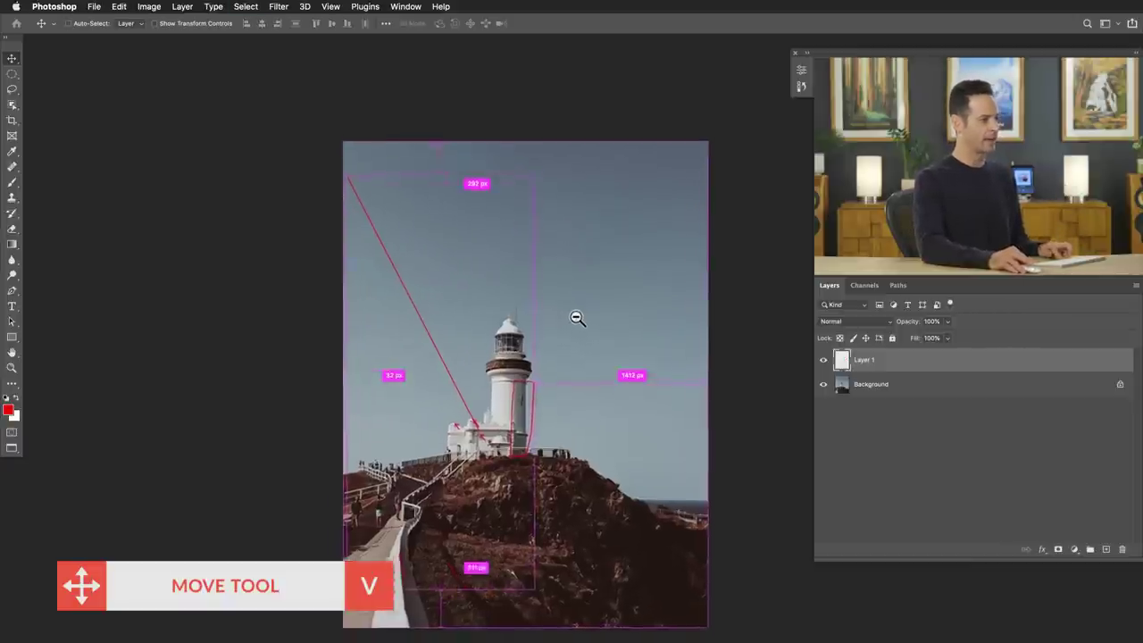
left_click_drag(577, 360, 566, 319)
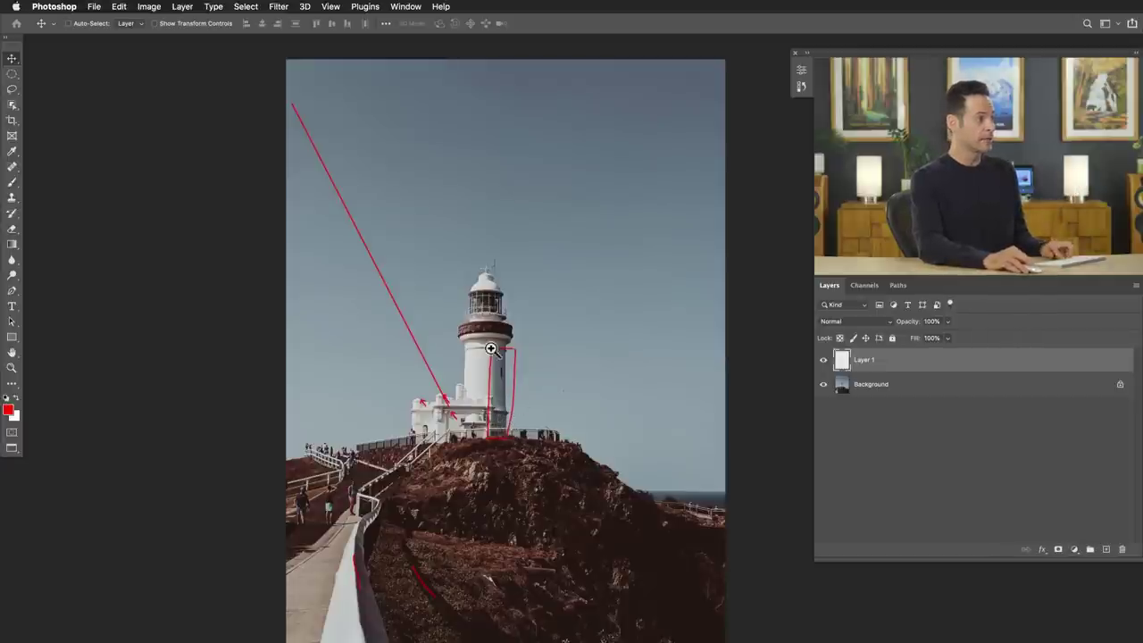
left_click(491, 348)
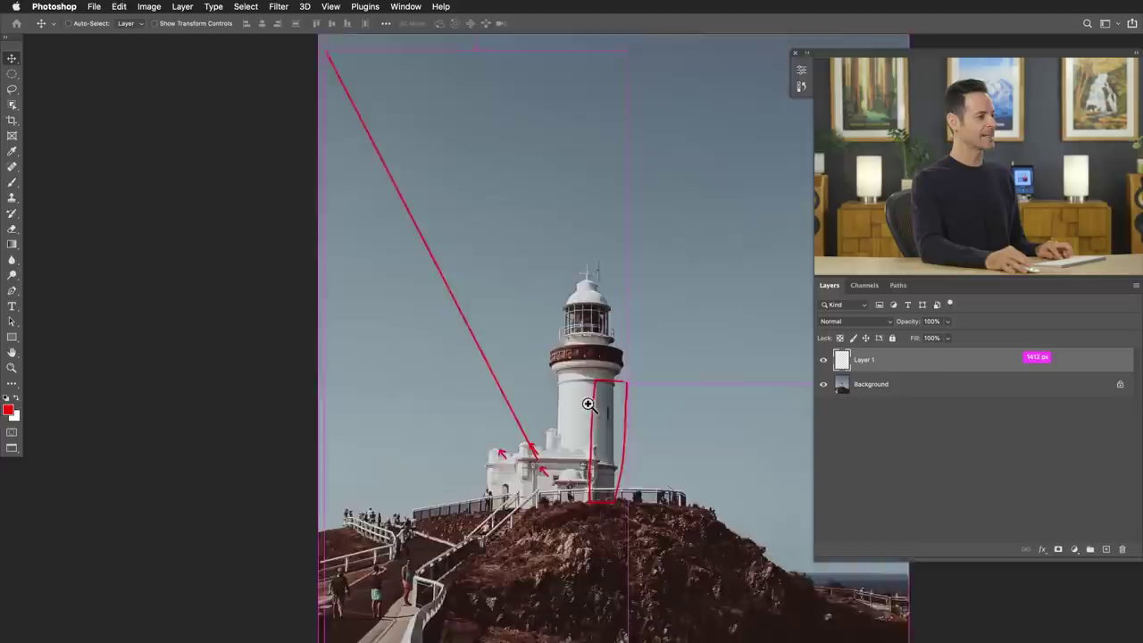
Hide Layer 1, duplicate the Background layer and start Edit > Sky Replacement.
left_click(824, 360)
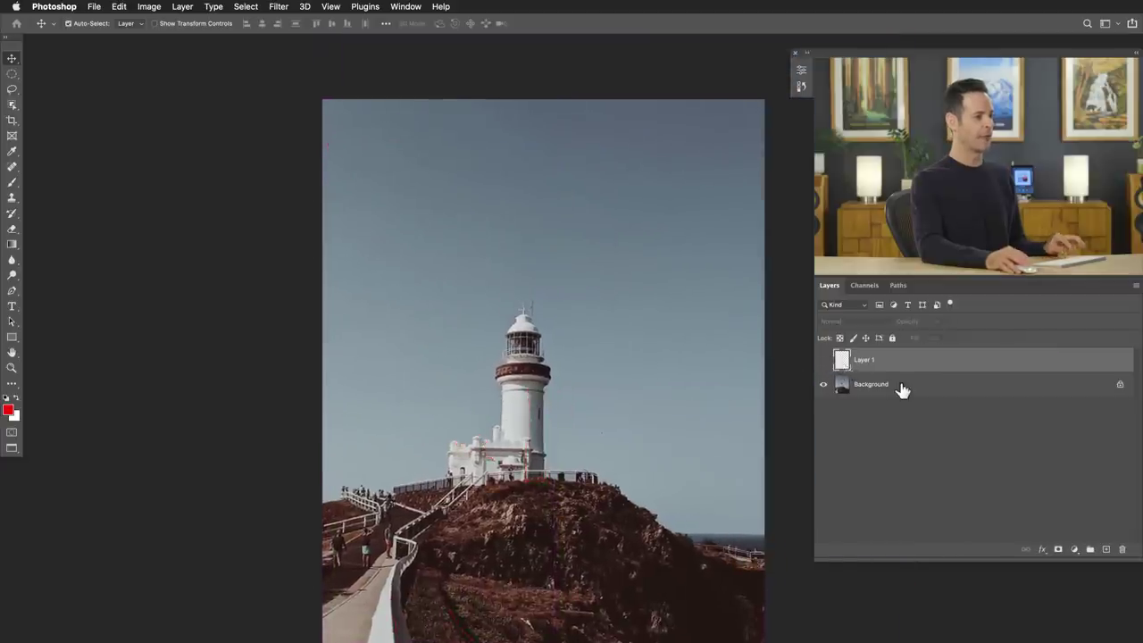
left_click(900, 387)
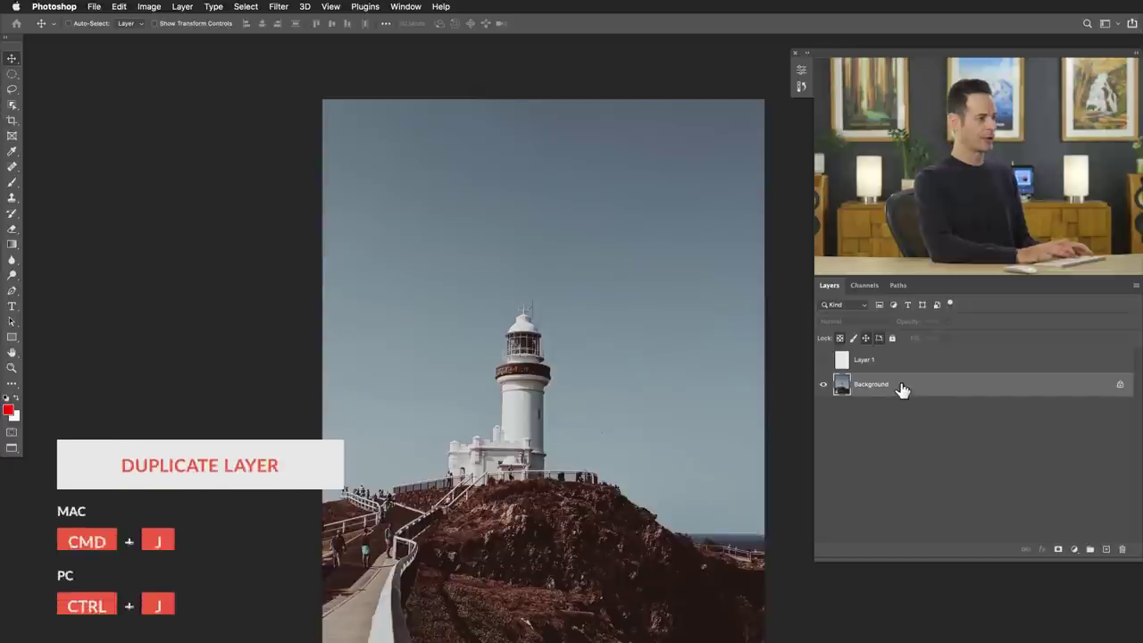
key("super+j")
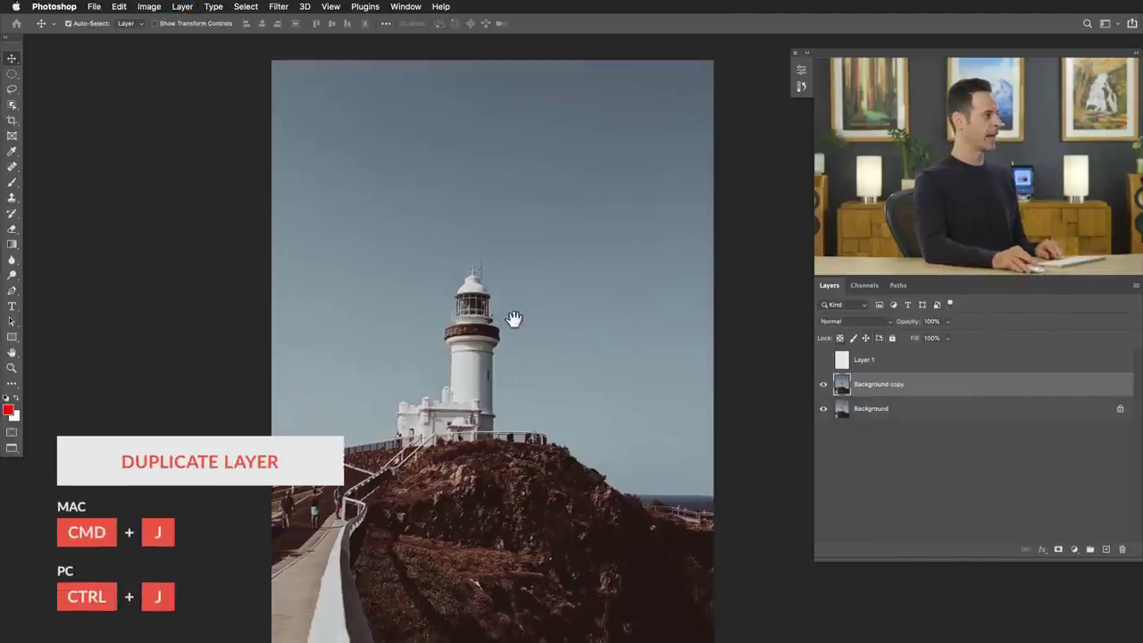
left_click_drag(513, 318, 501, 305)
left_click(118, 6)
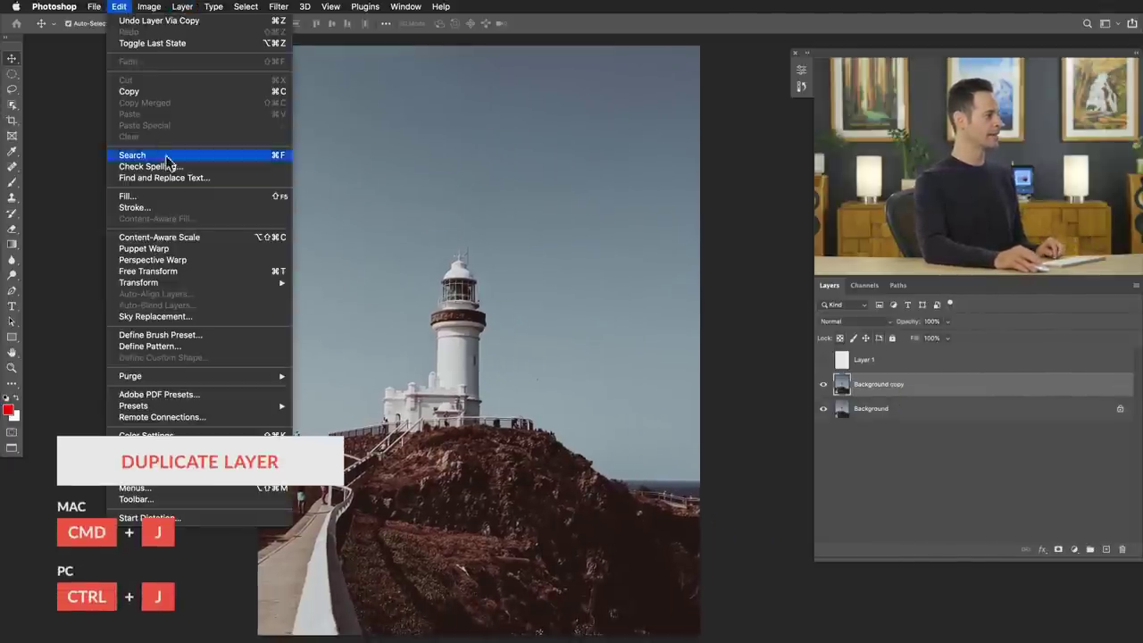
left_click(208, 316)
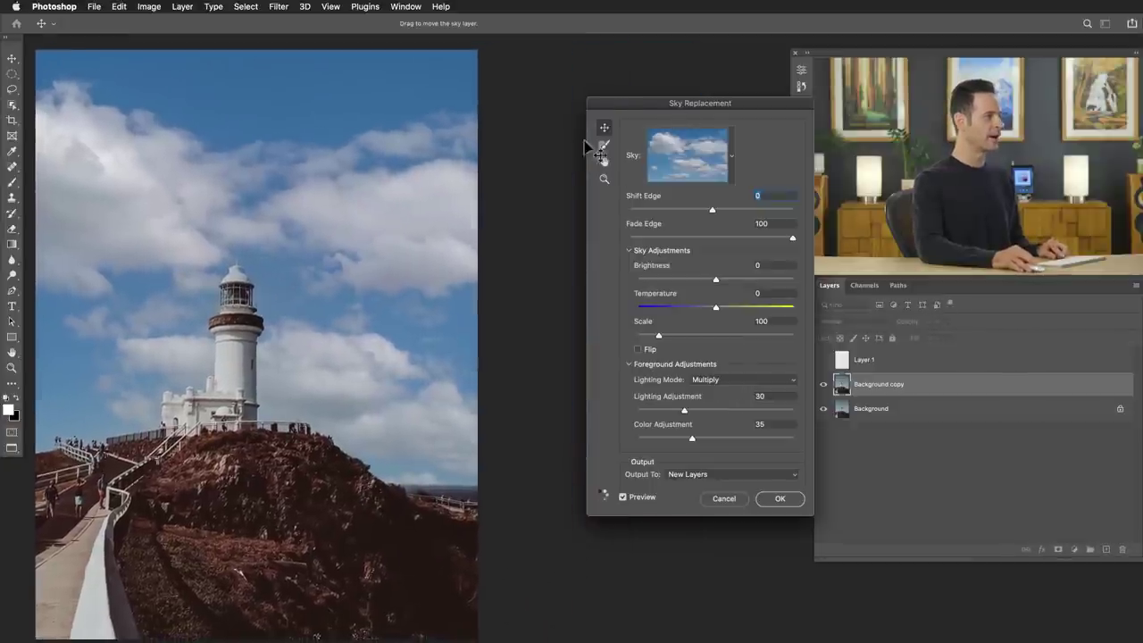
left_click_drag(672, 106, 617, 108)
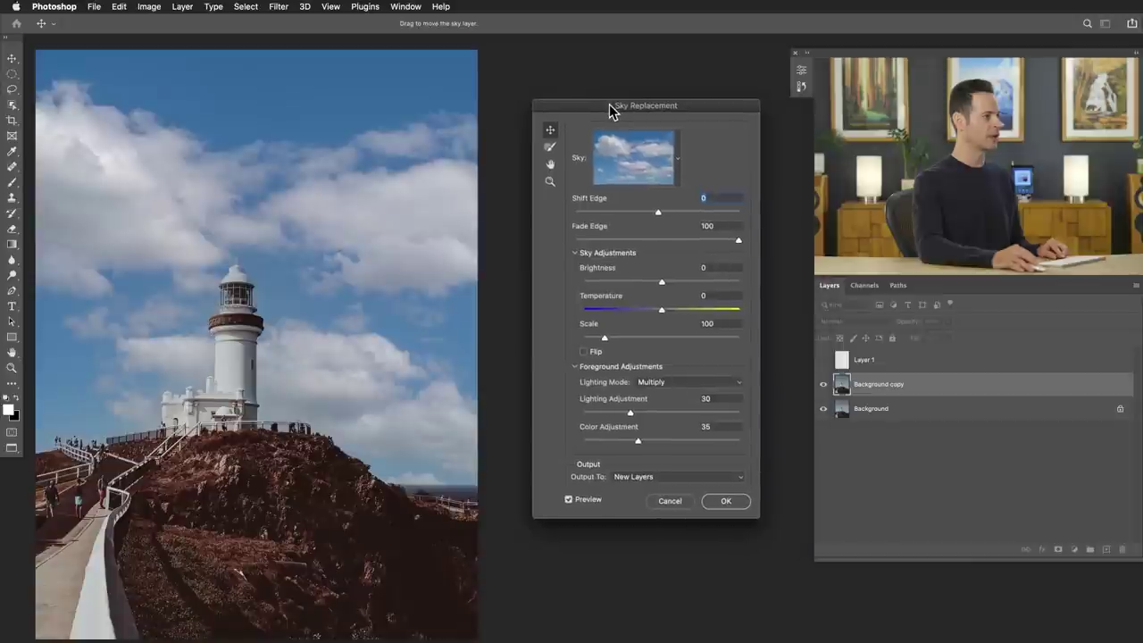
Browse the sky presets and pick the Blue Skies sky with puffy white clouds.
left_click(680, 155)
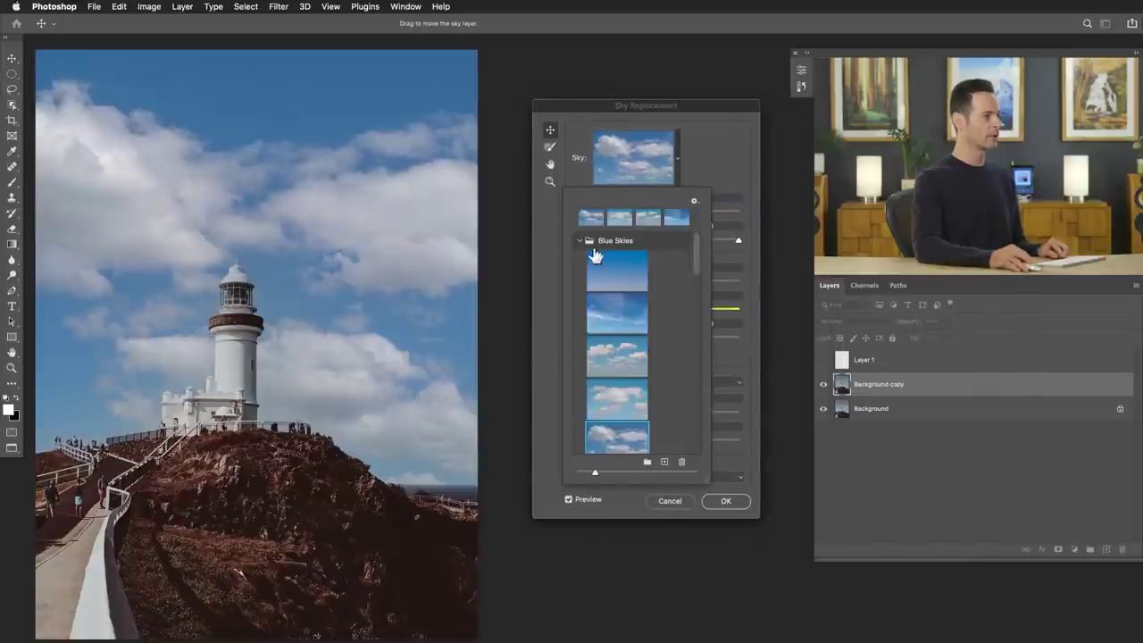
left_click(579, 240)
left_click(581, 258)
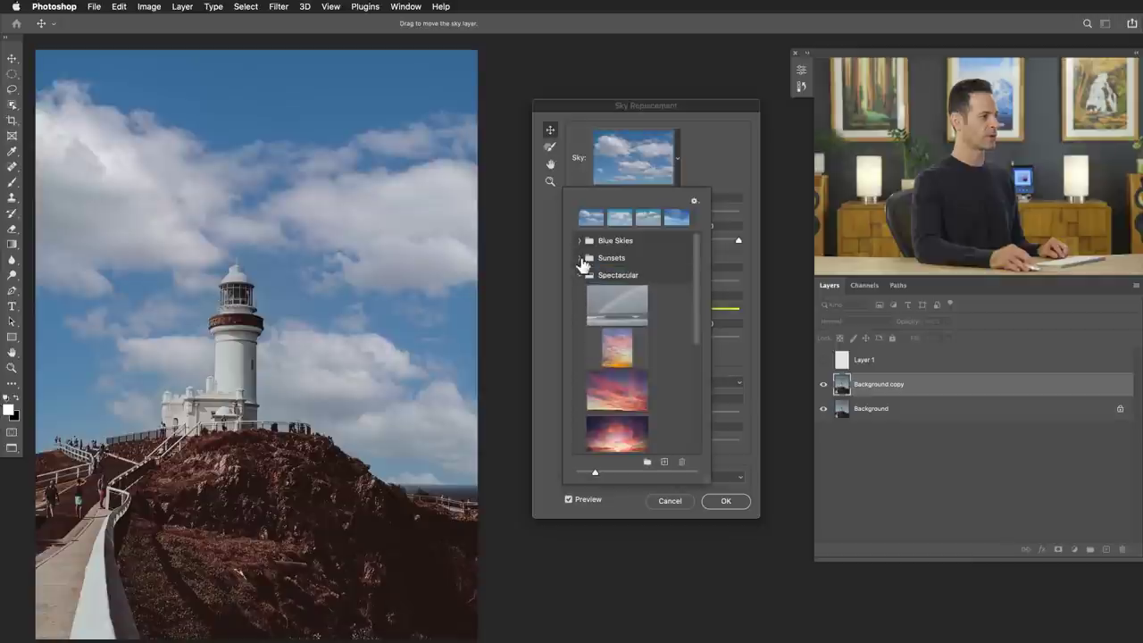
left_click(579, 275)
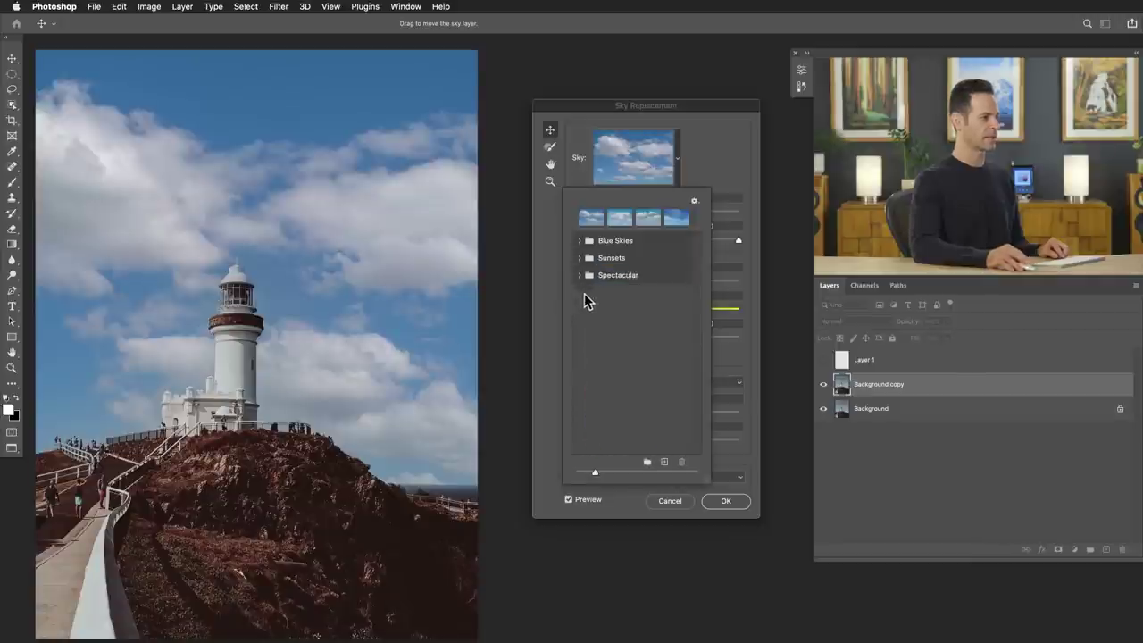
left_click(666, 460)
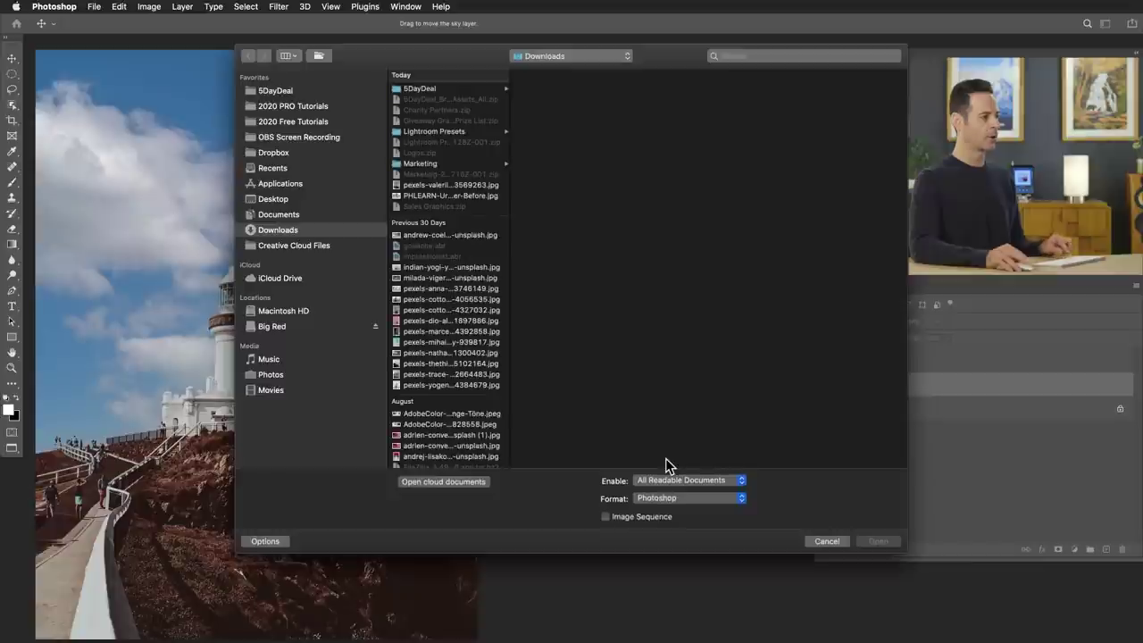
key("Escape")
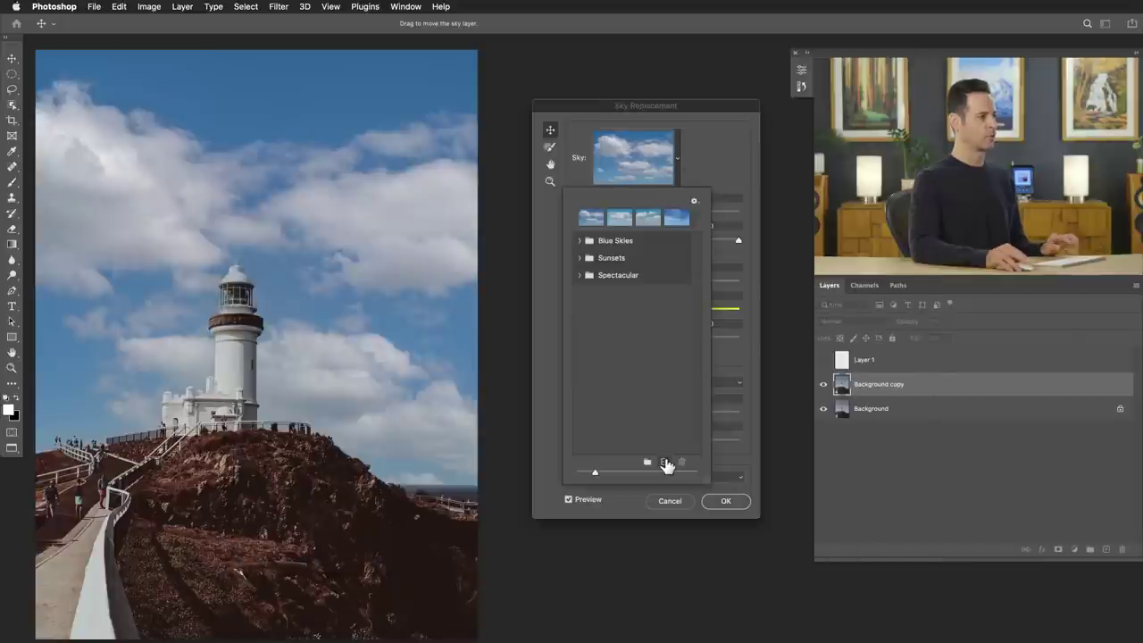
left_click(579, 241)
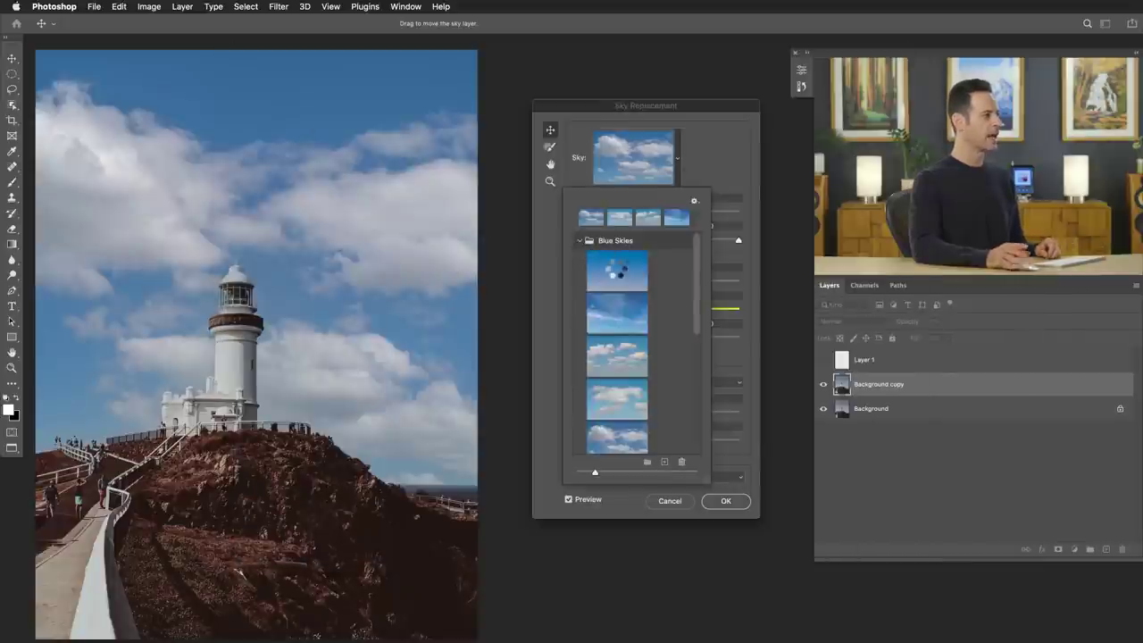
left_click(616, 268)
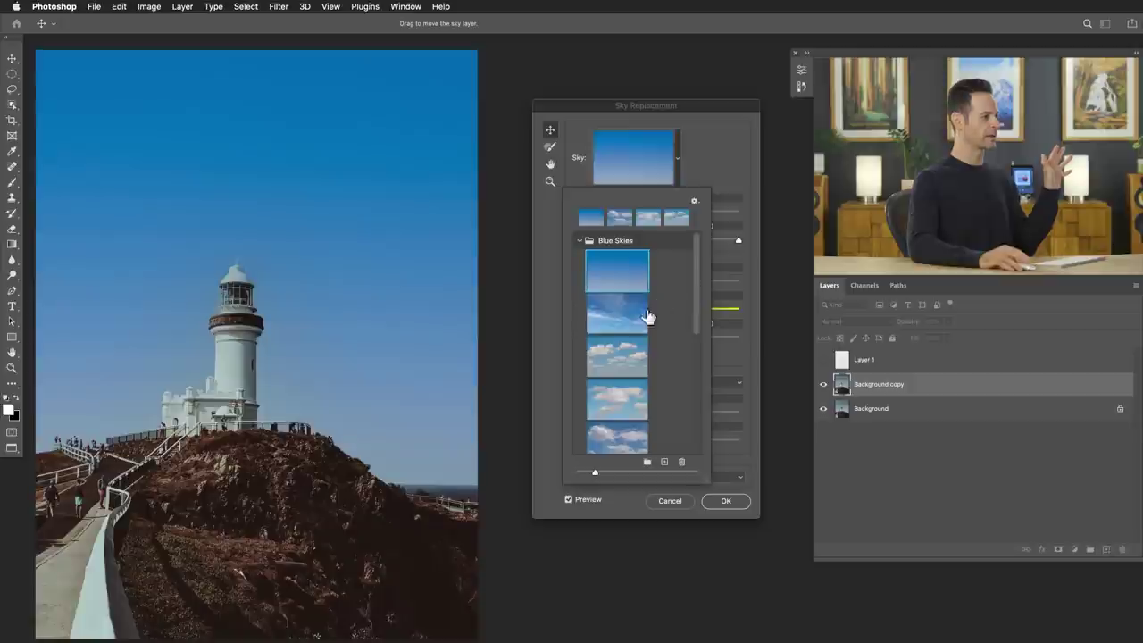
left_click(625, 317)
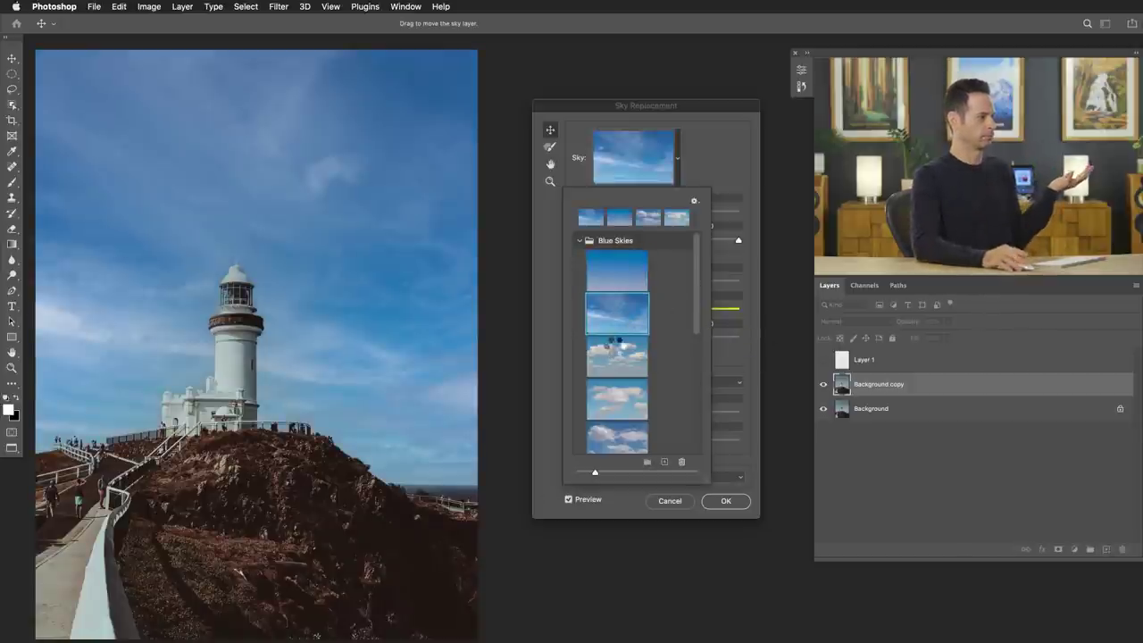
left_click(616, 354)
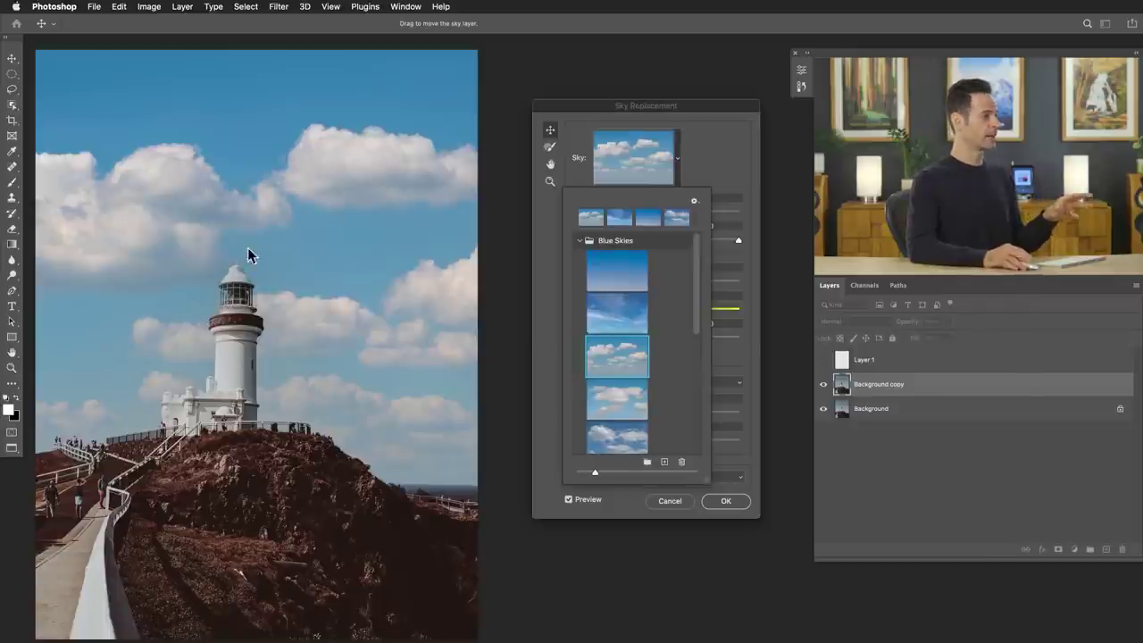
Preview the second, third, cloudy blue and pink presets from the Sunsets group.
left_click(580, 241)
left_click(579, 257)
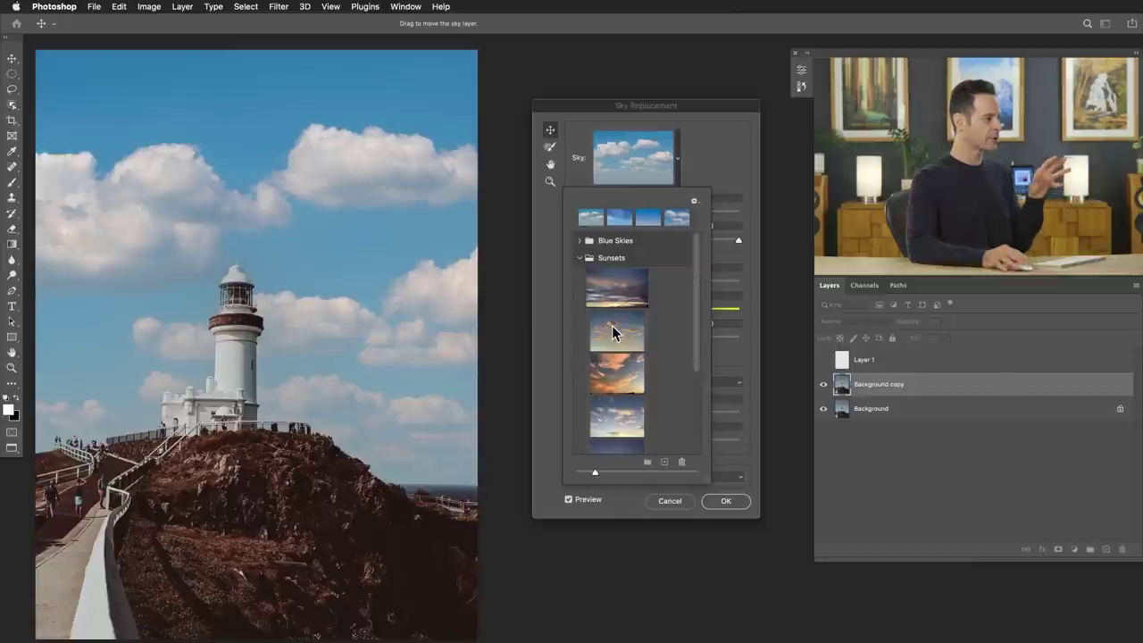
left_click(612, 332)
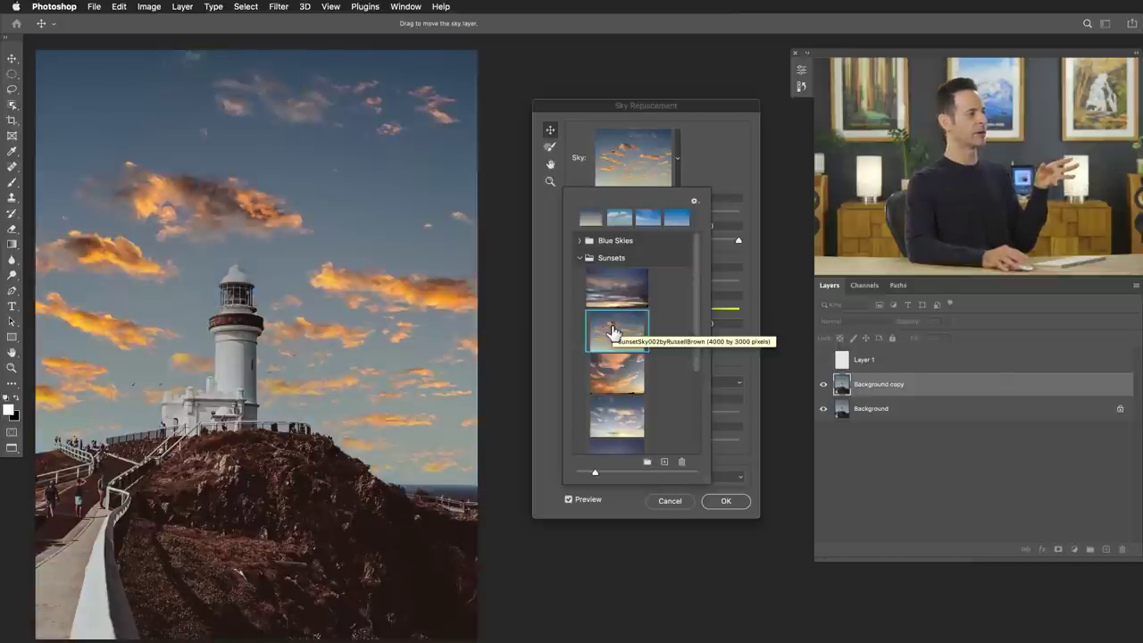
left_click(622, 390)
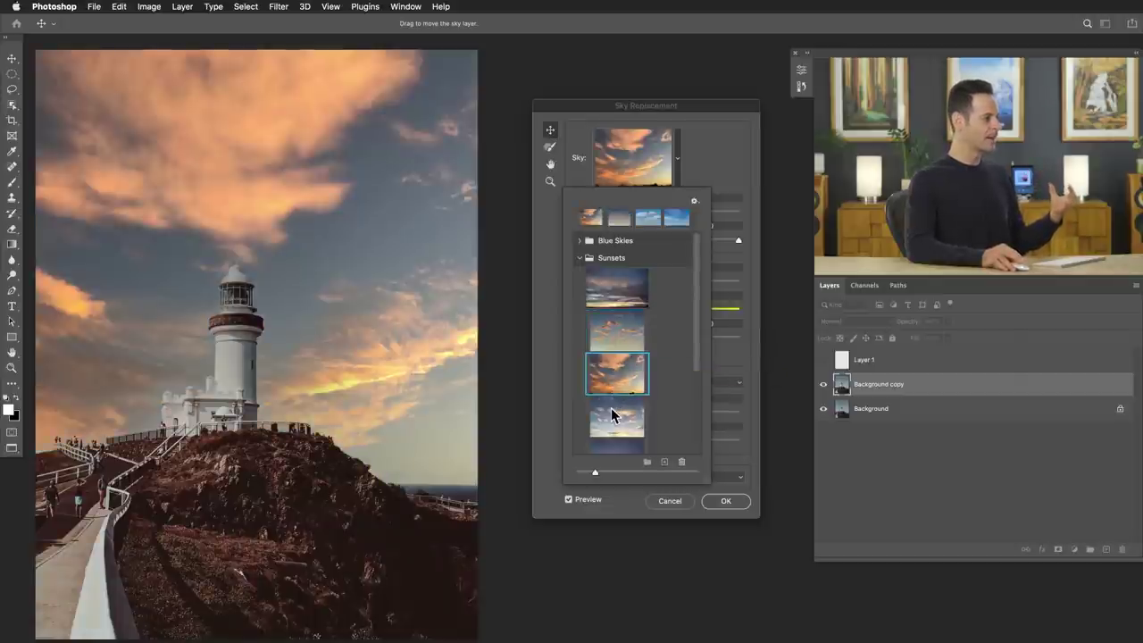
left_click(613, 412)
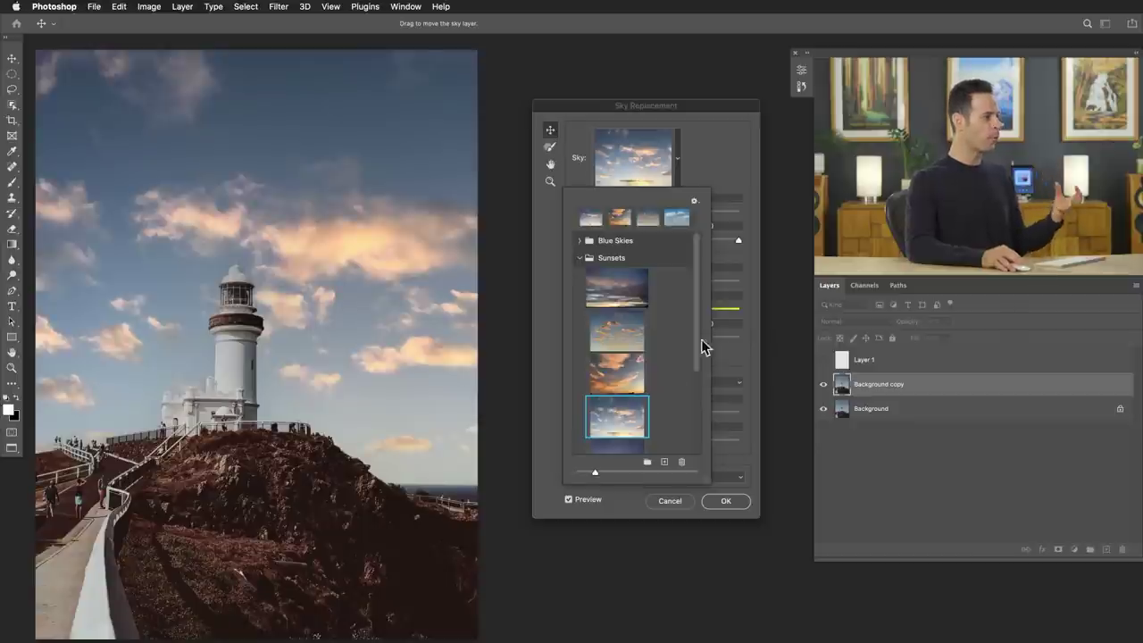
left_click_drag(699, 355, 699, 383)
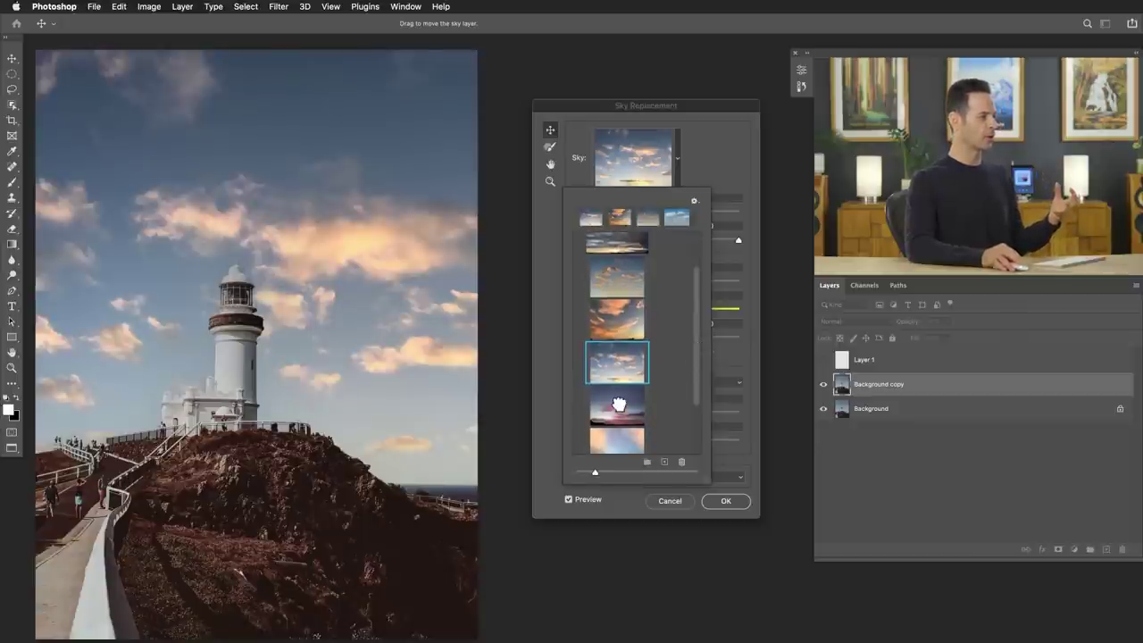
left_click(655, 399)
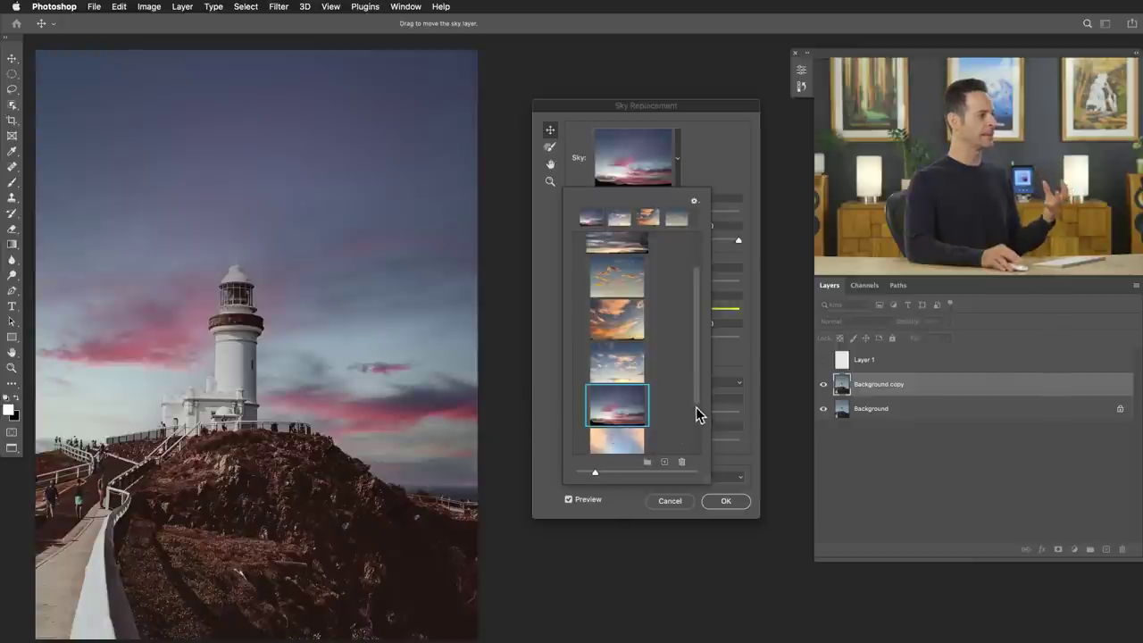
Settle on the pastel sunset sky and bring up the Blue Skies presets.
key("Down")
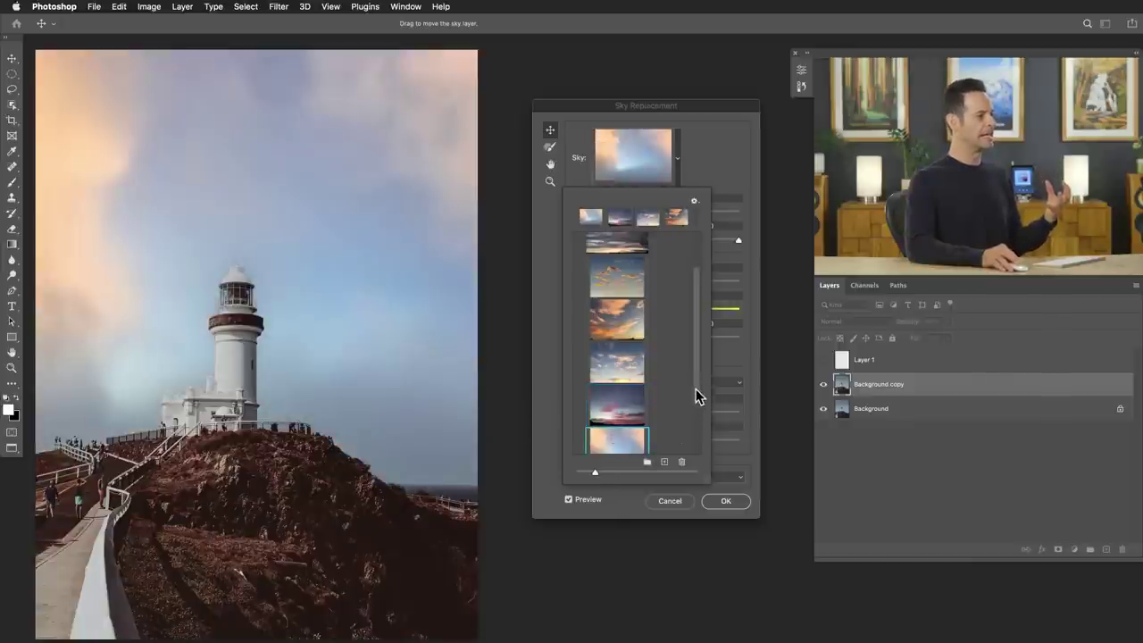
scroll(695, 417, "down", 2)
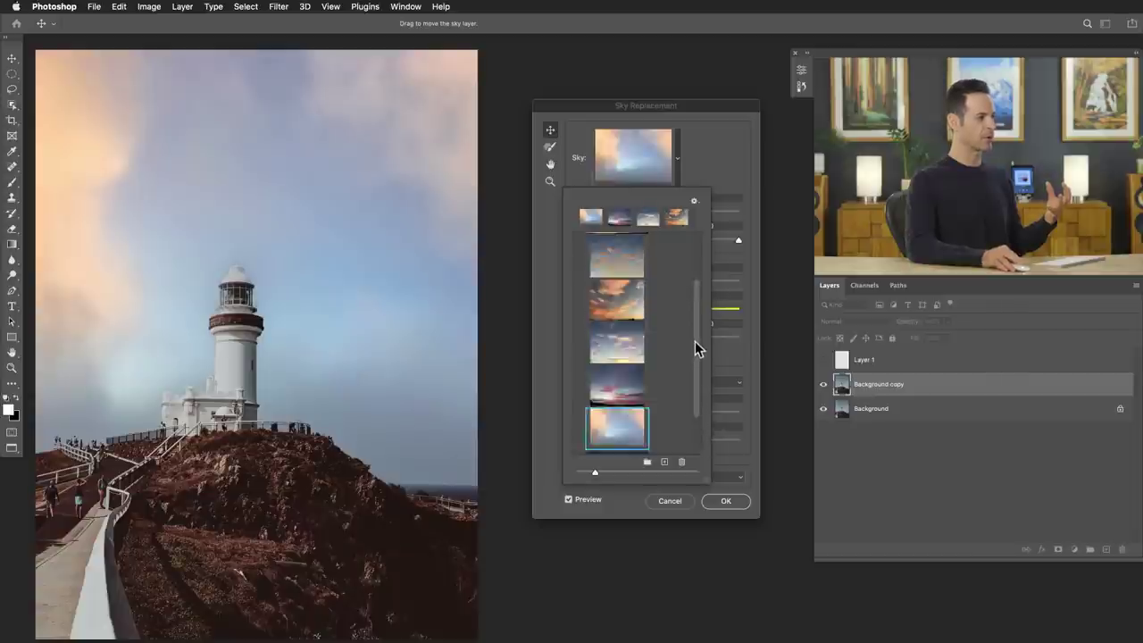
scroll(695, 341, "up", 3)
left_click(580, 258)
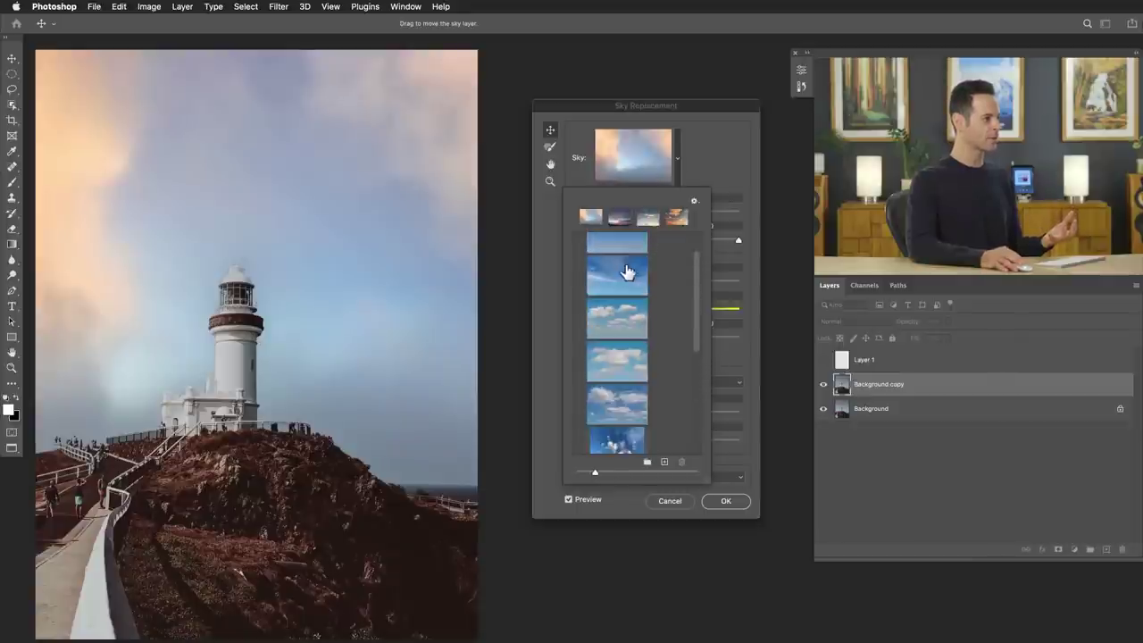
Choose the Blue Skies preset with puffy white clouds and close the preset picker.
left_click(625, 272)
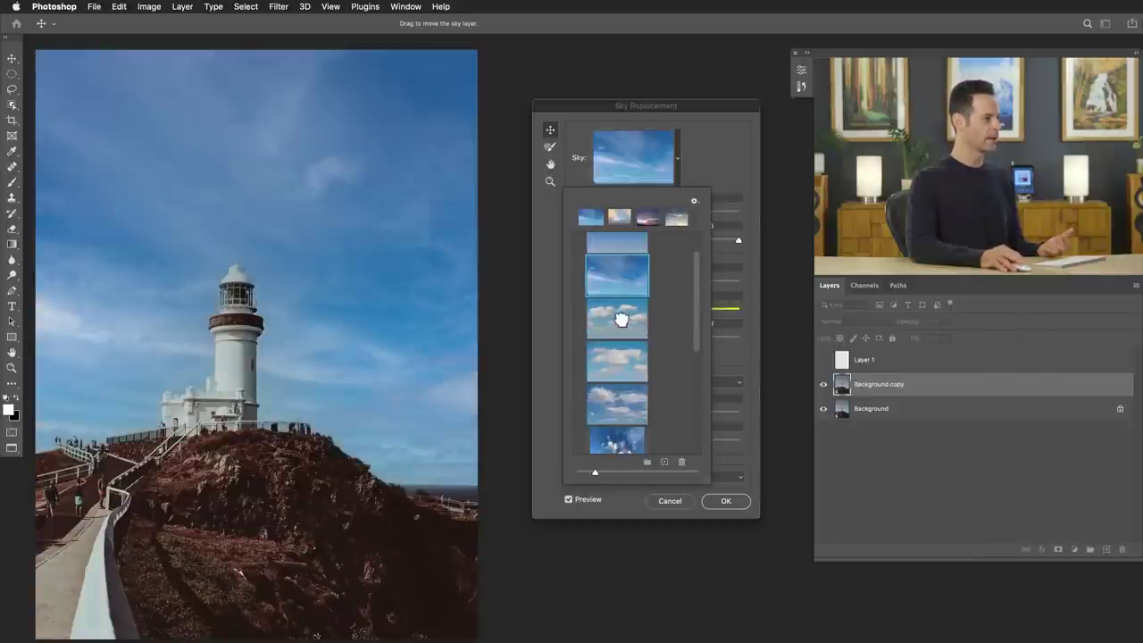
left_click(614, 321)
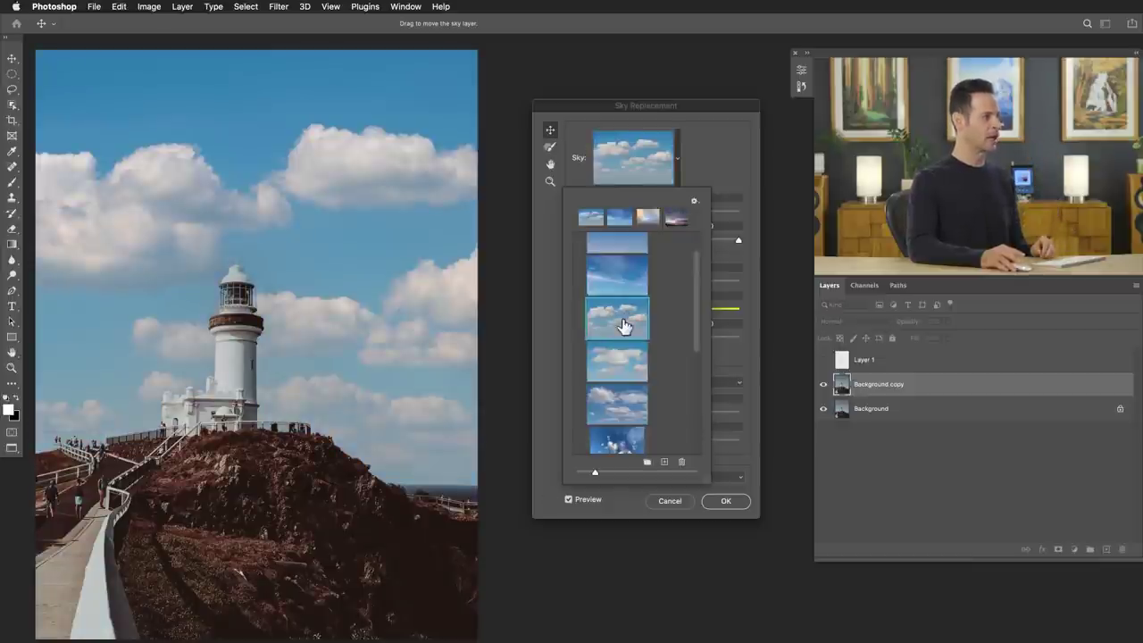
left_click(733, 143)
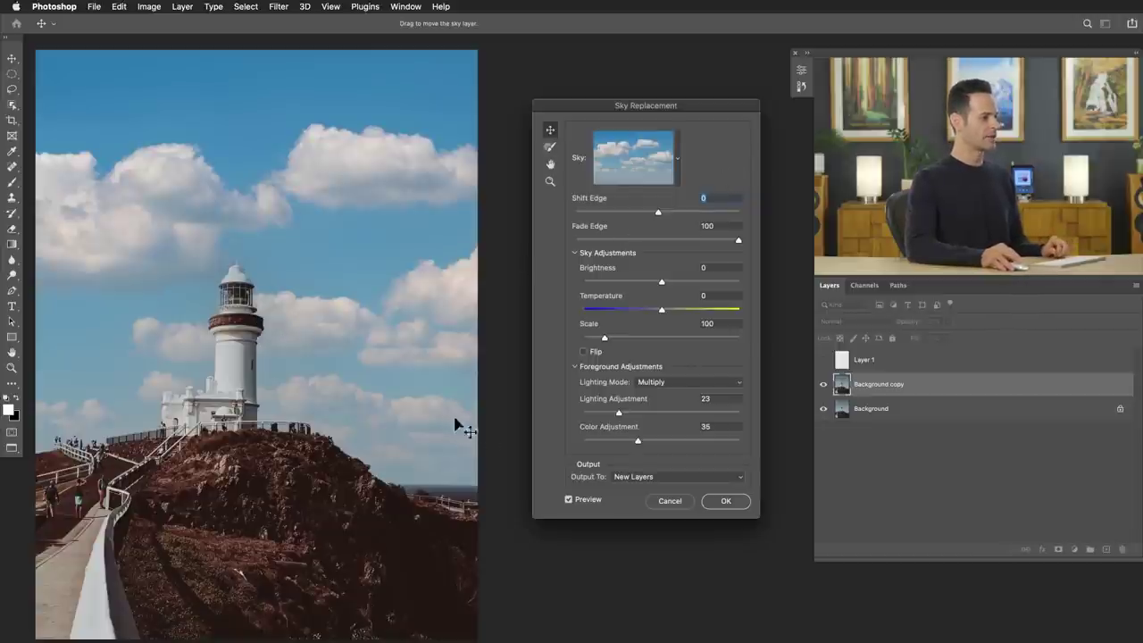
Compare with the original, then set Fade Edge to 24 and Shift Edge to -25.
left_click(569, 500)
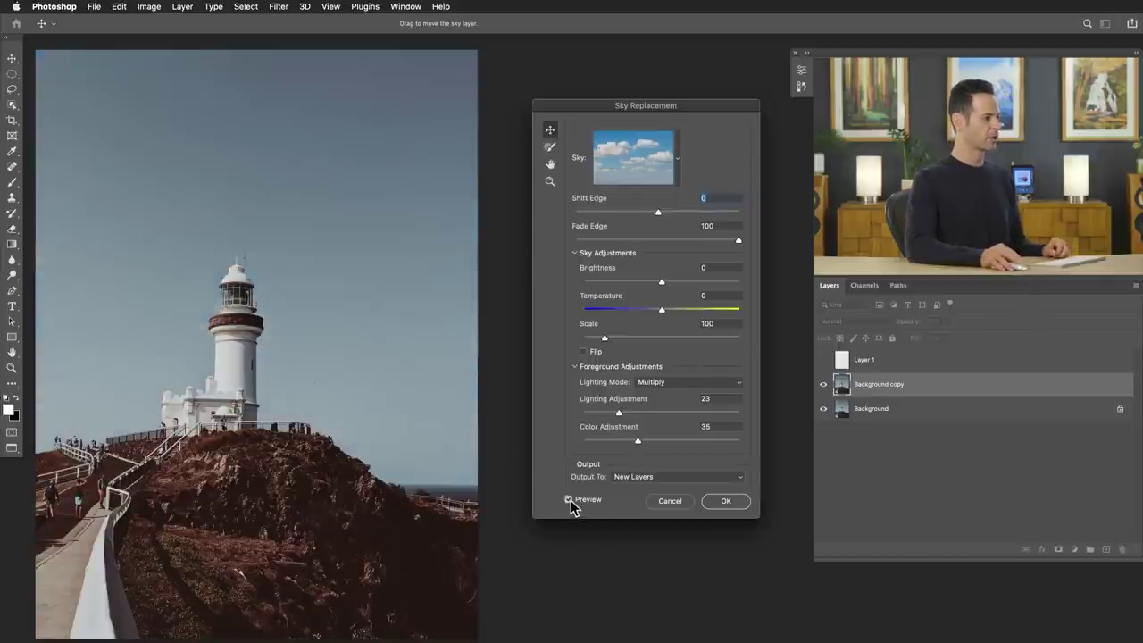
left_click(569, 500)
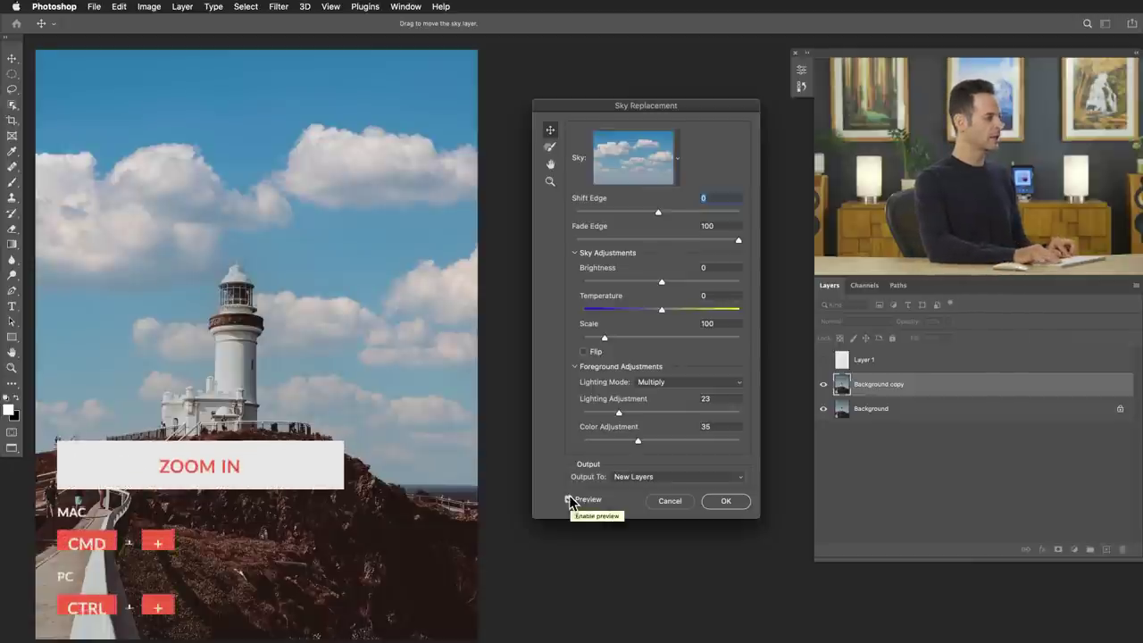
key("super+plus")
key("super+plus")
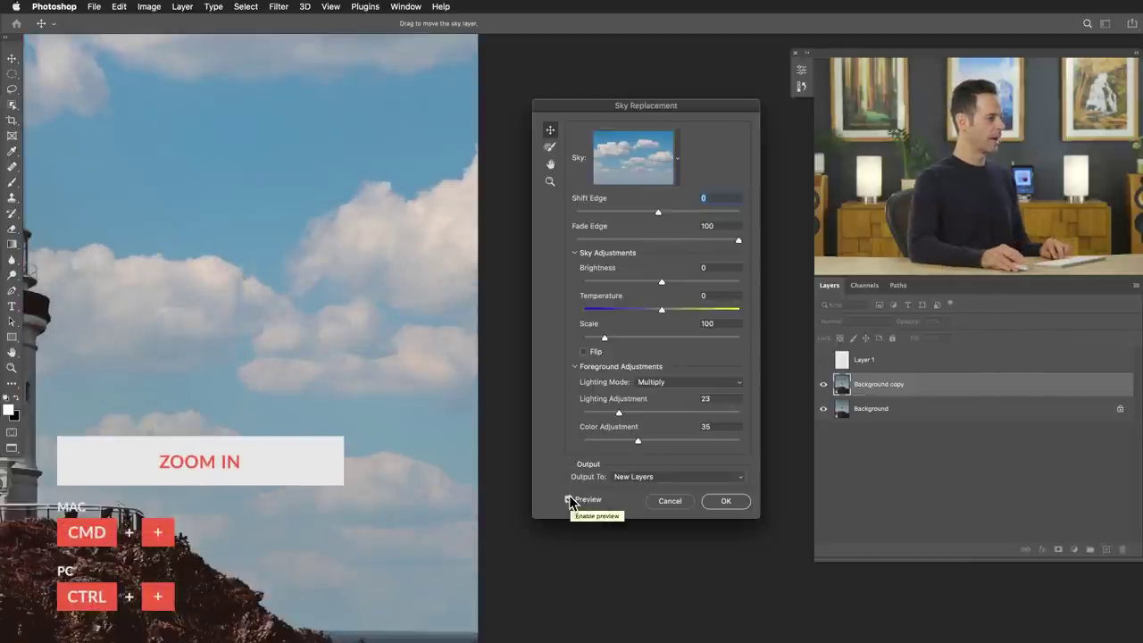
left_click_drag(204, 408, 630, 352)
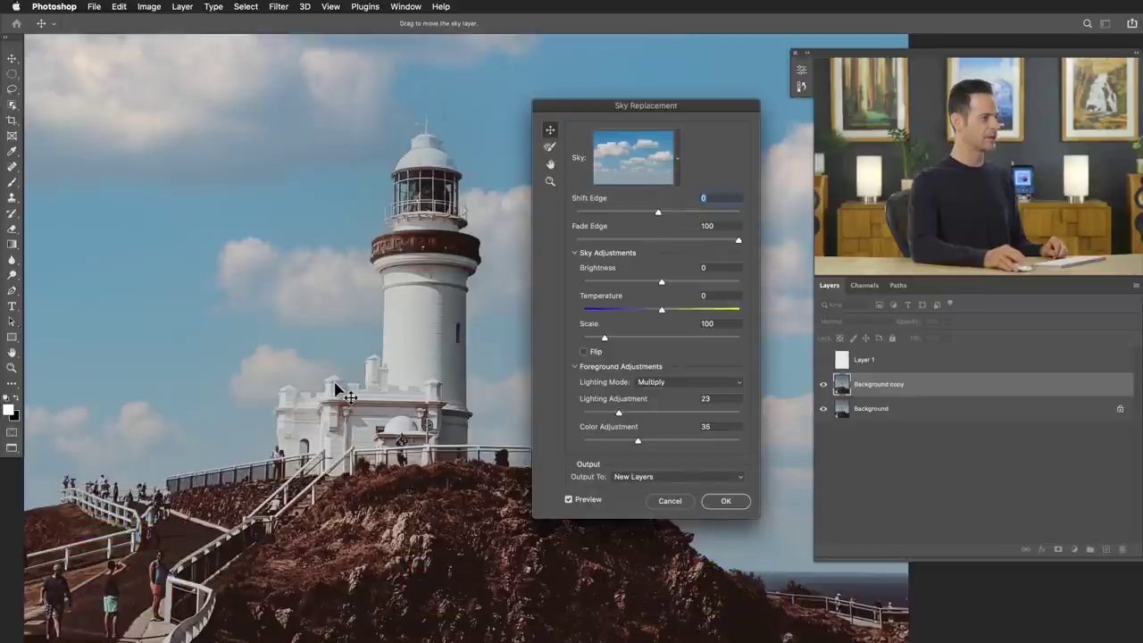
left_click_drag(632, 241, 574, 243)
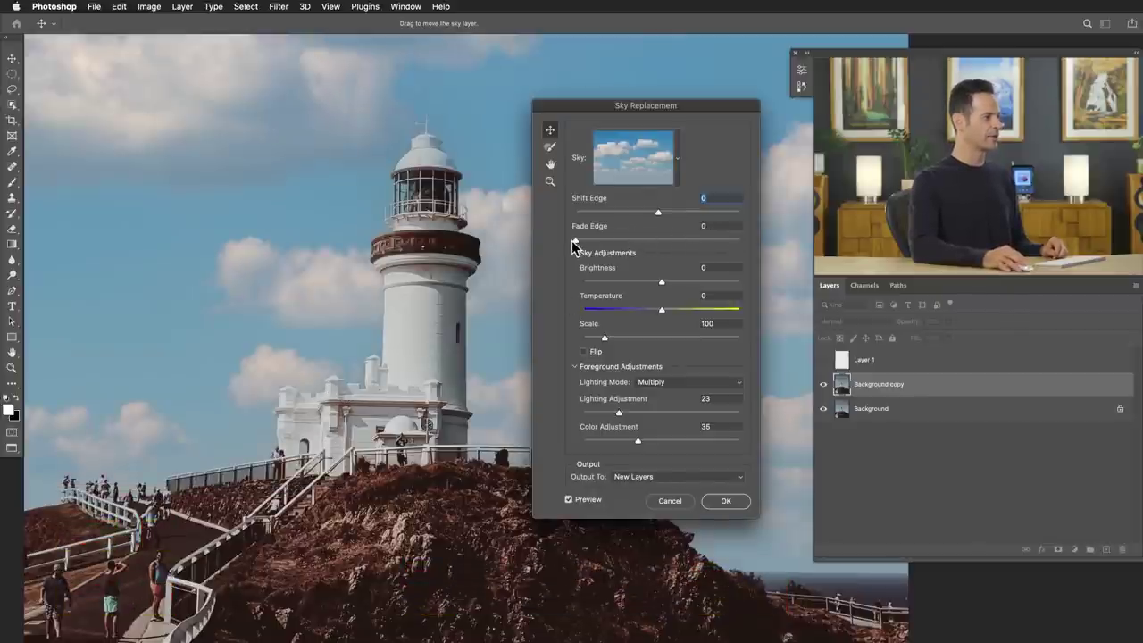
left_click_drag(748, 239, 614, 244)
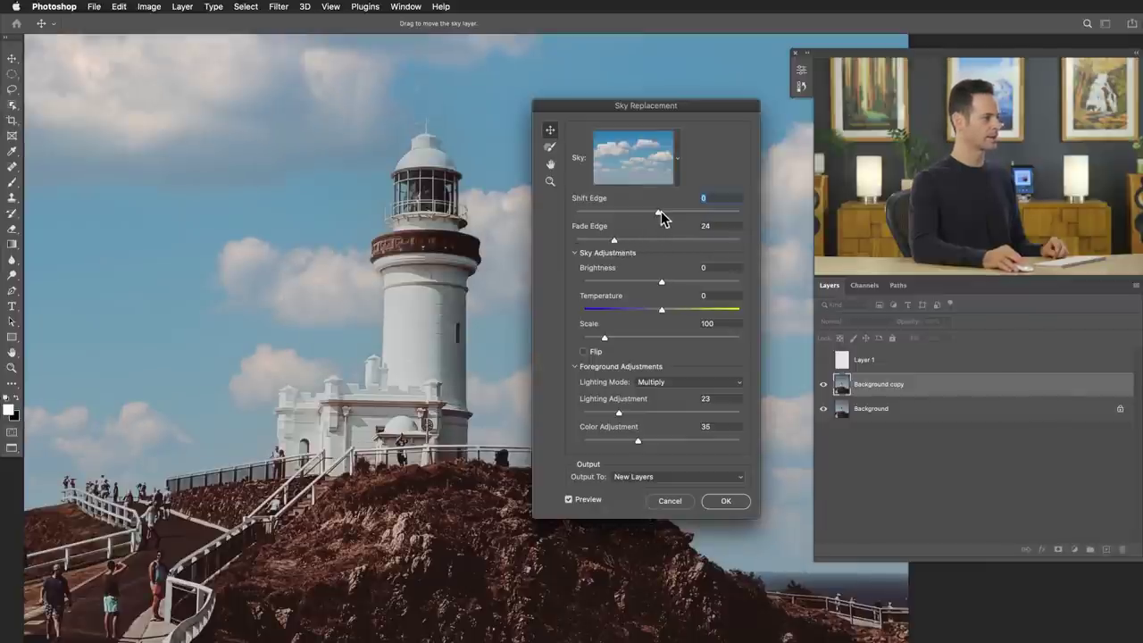
left_click_drag(660, 211, 573, 217)
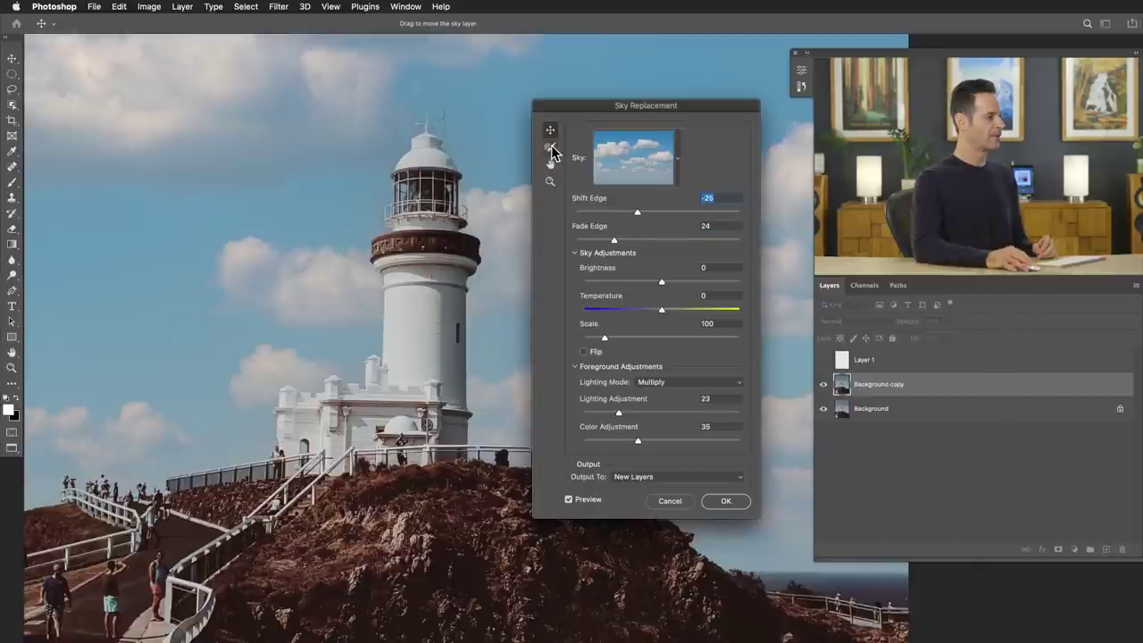
Subtract sky around the railings below the lighthouse with the Sky Brush held on Alt.
left_click(550, 147)
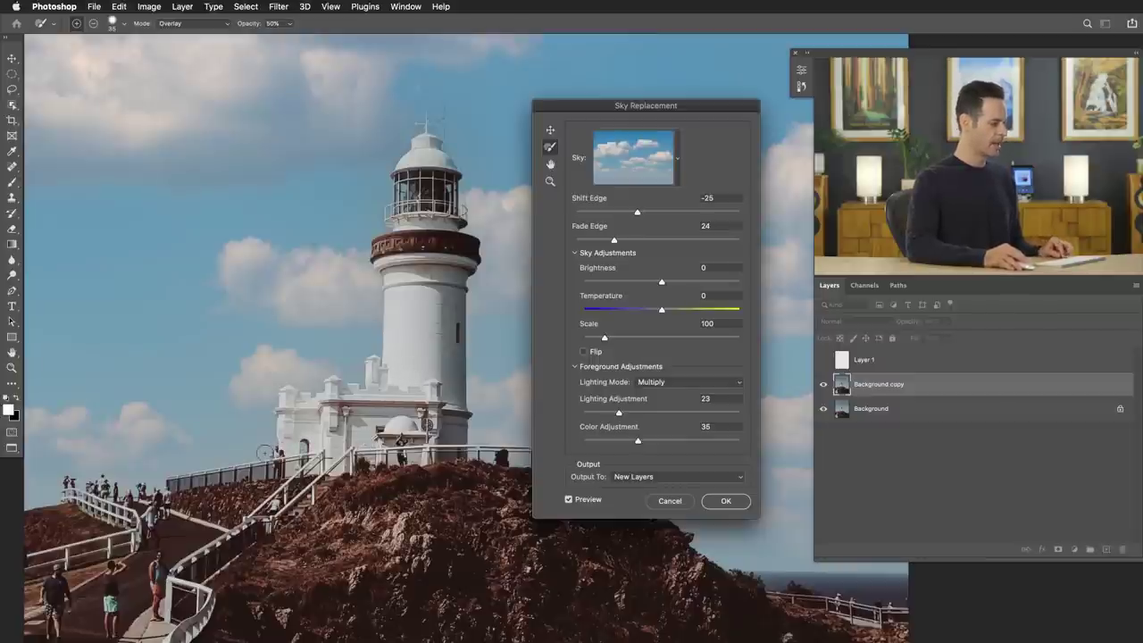
key("alt")
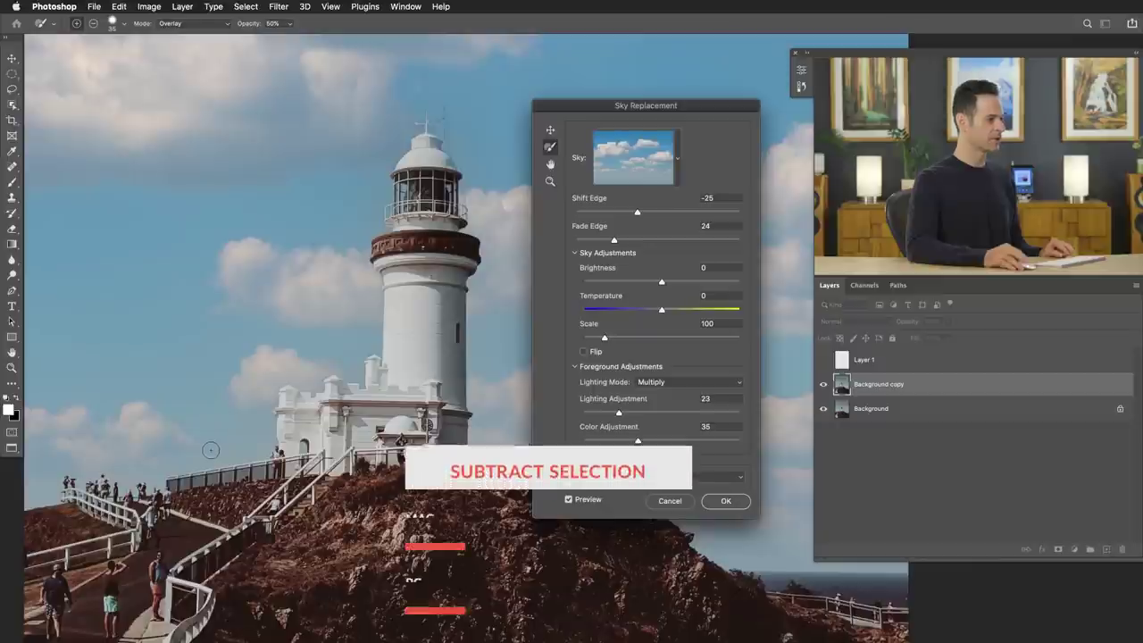
key("alt")
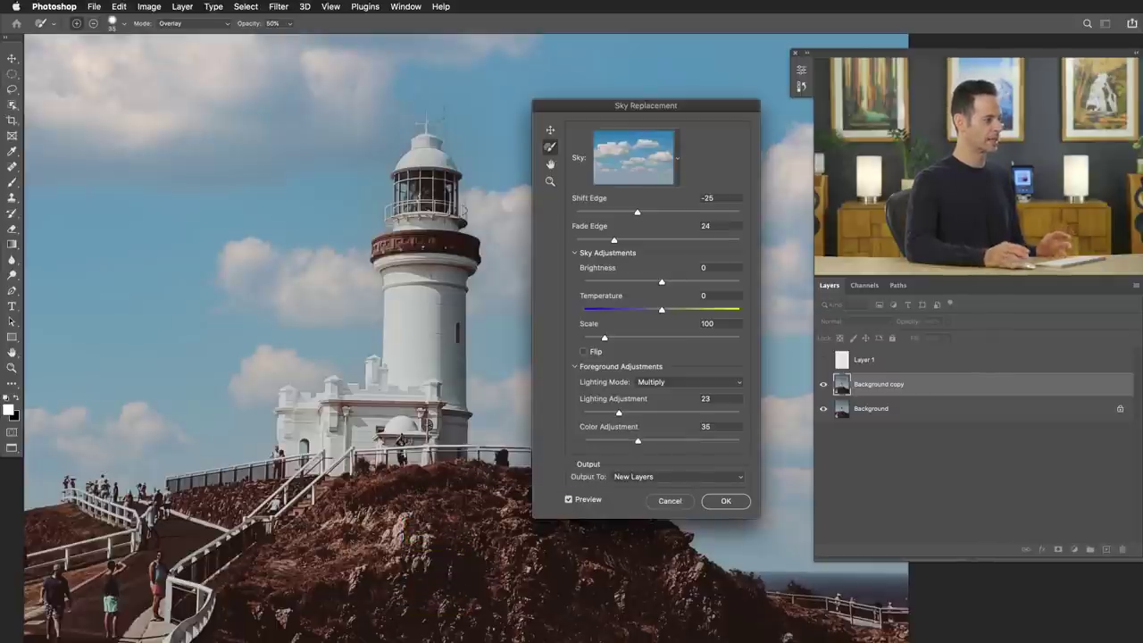
Set sky Brightness to -3, comparing against the original via Preview.
left_click_drag(453, 345, 418, 349)
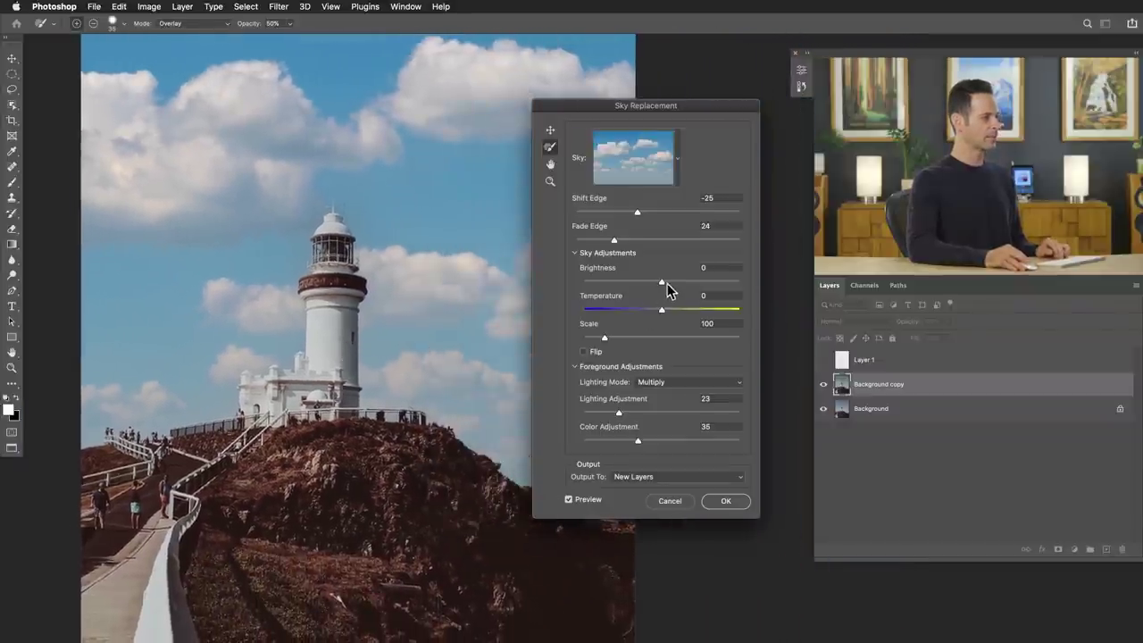
left_click_drag(673, 287, 613, 281)
left_click_drag(441, 334, 368, 351)
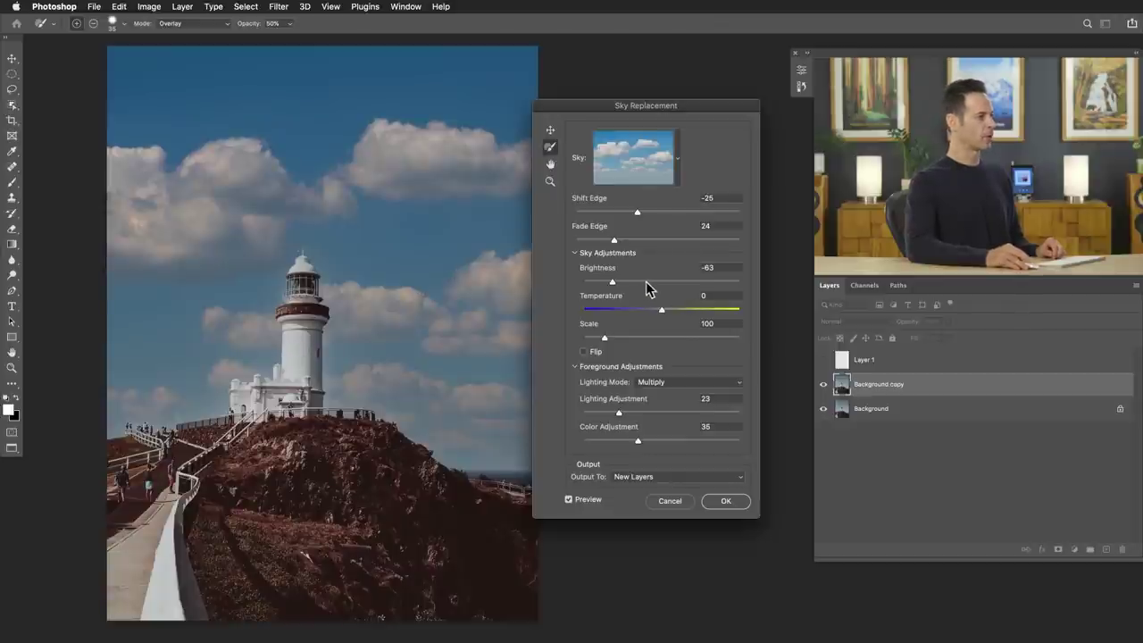
mouse_move(646, 282)
left_mouse_down()
mouse_move(682, 285)
mouse_move(657, 288)
left_mouse_up()
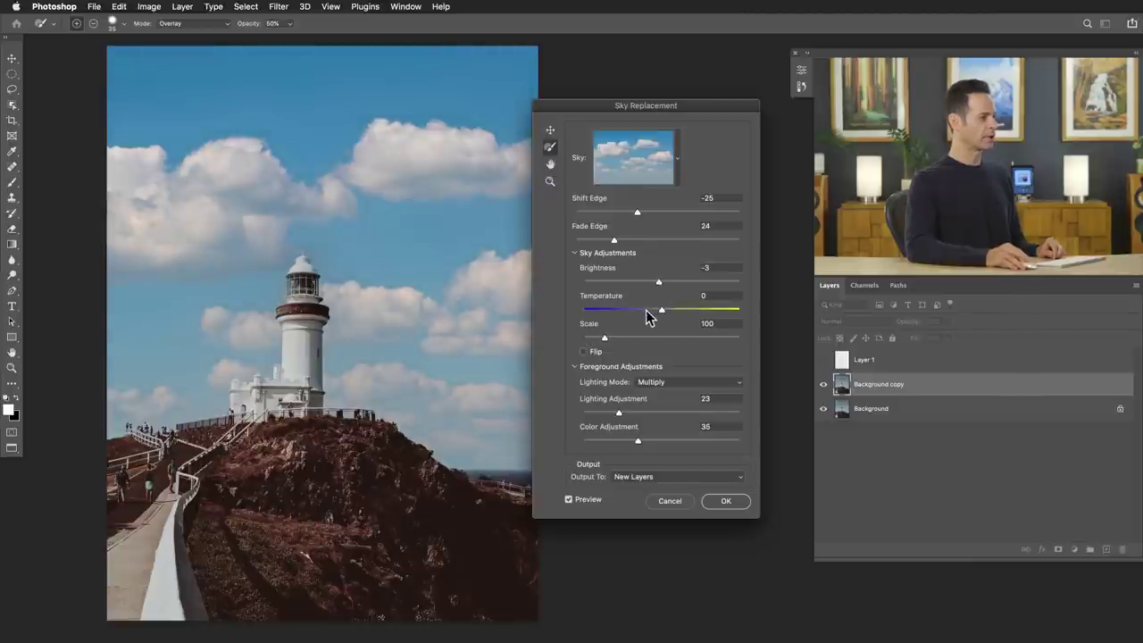
left_click(569, 499)
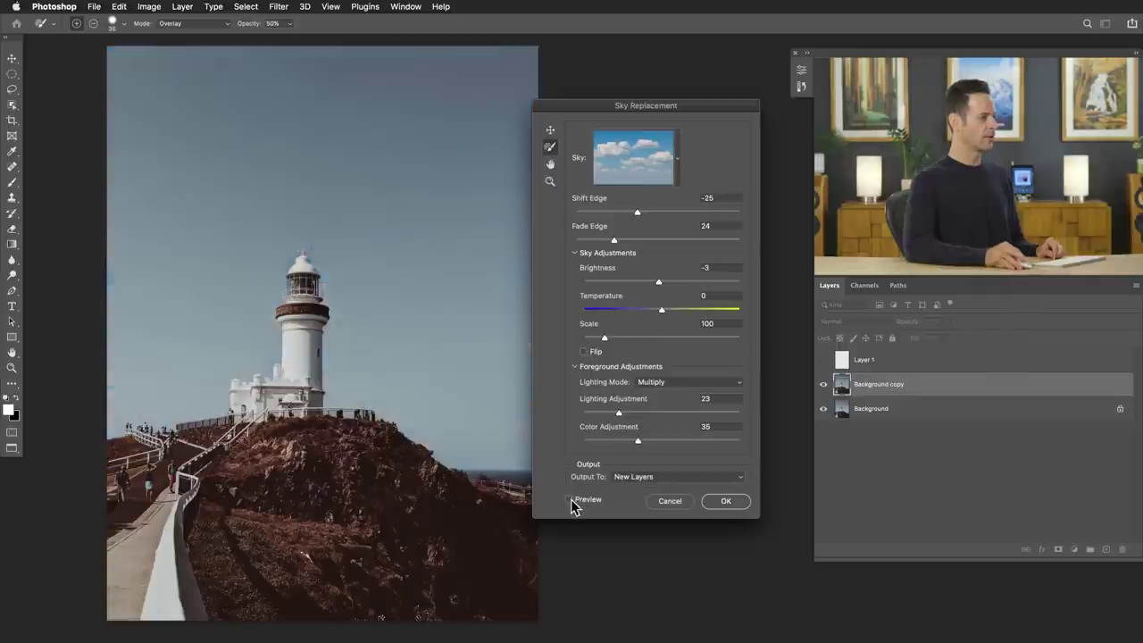
left_click(569, 499)
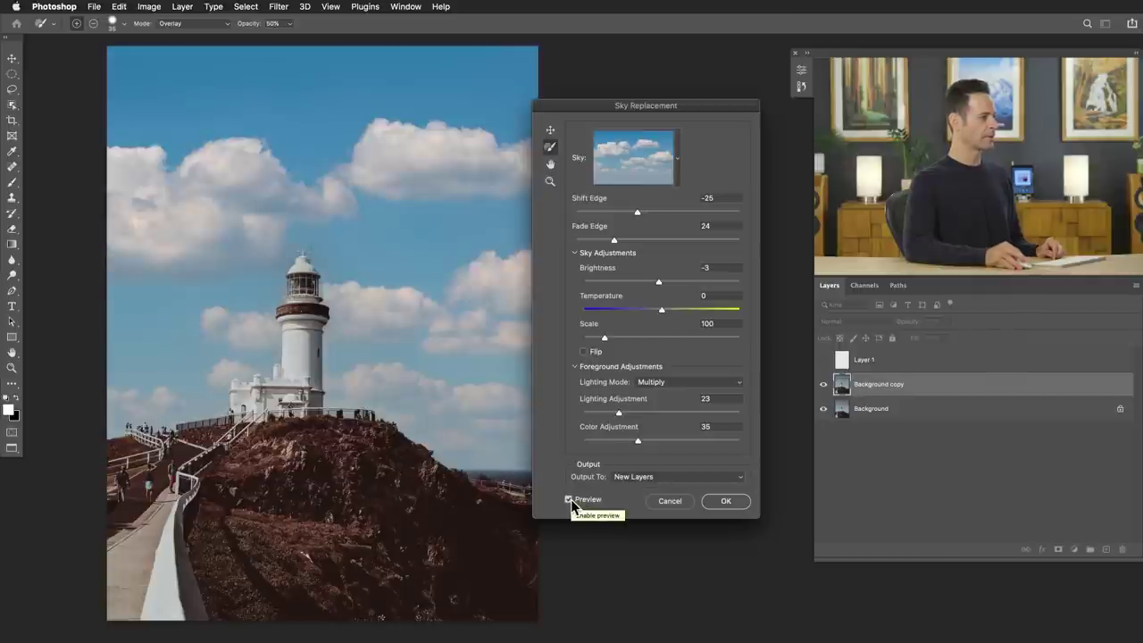
left_click(569, 499)
left_click(569, 499)
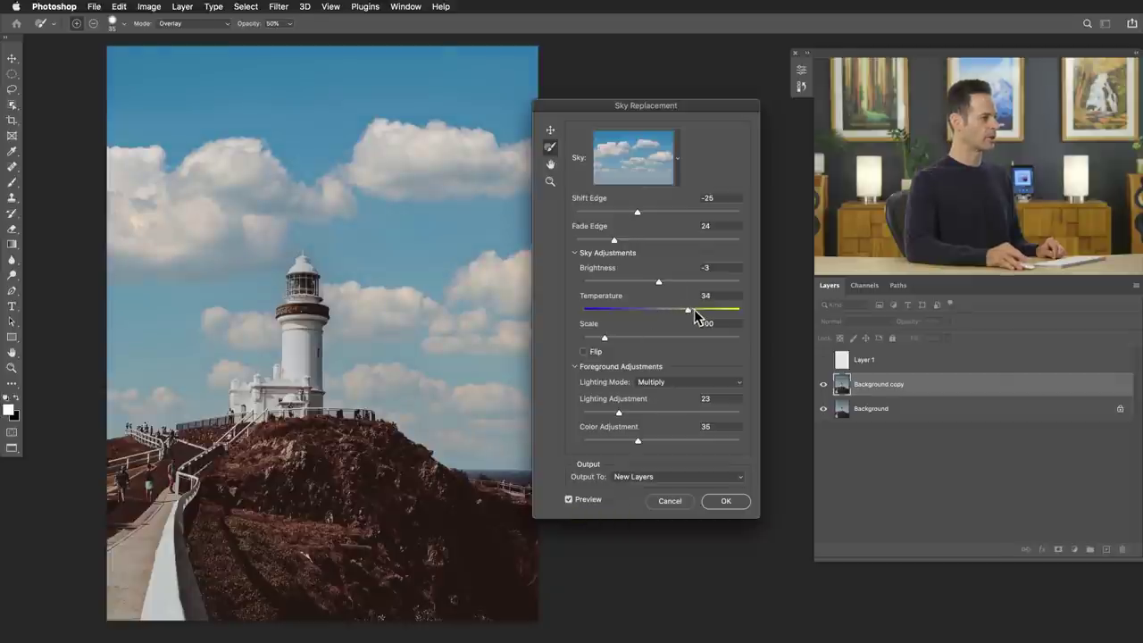
Set sky Temperature to 14 and leave Flip unticked after trying it.
left_click_drag(693, 309, 604, 317)
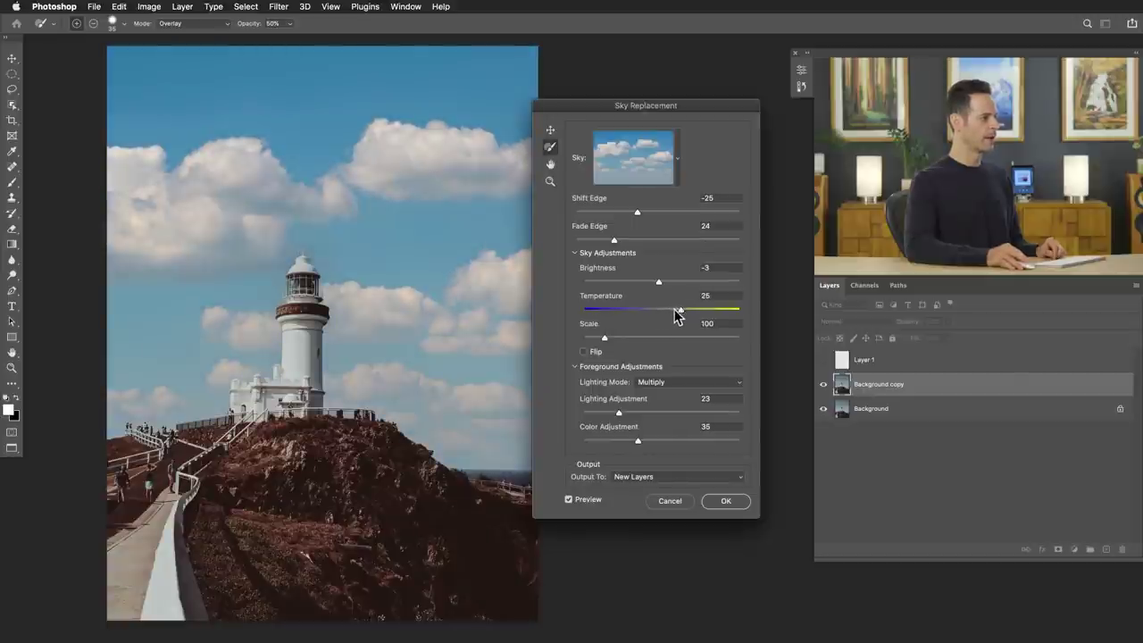
left_click_drag(676, 316, 667, 322)
left_click(583, 352)
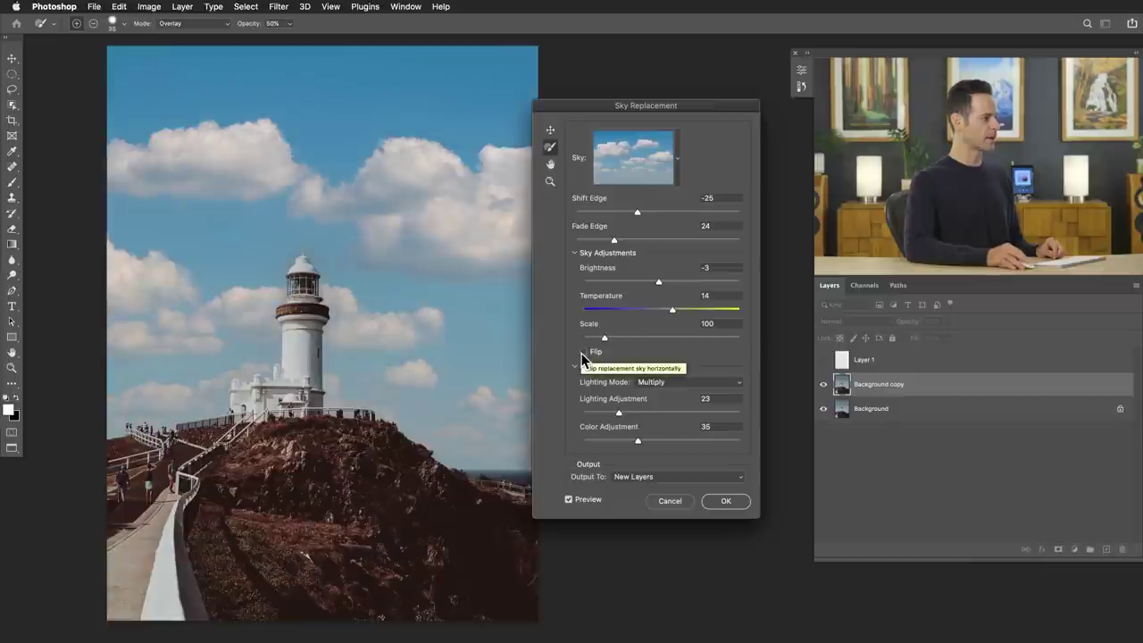
left_click(582, 352)
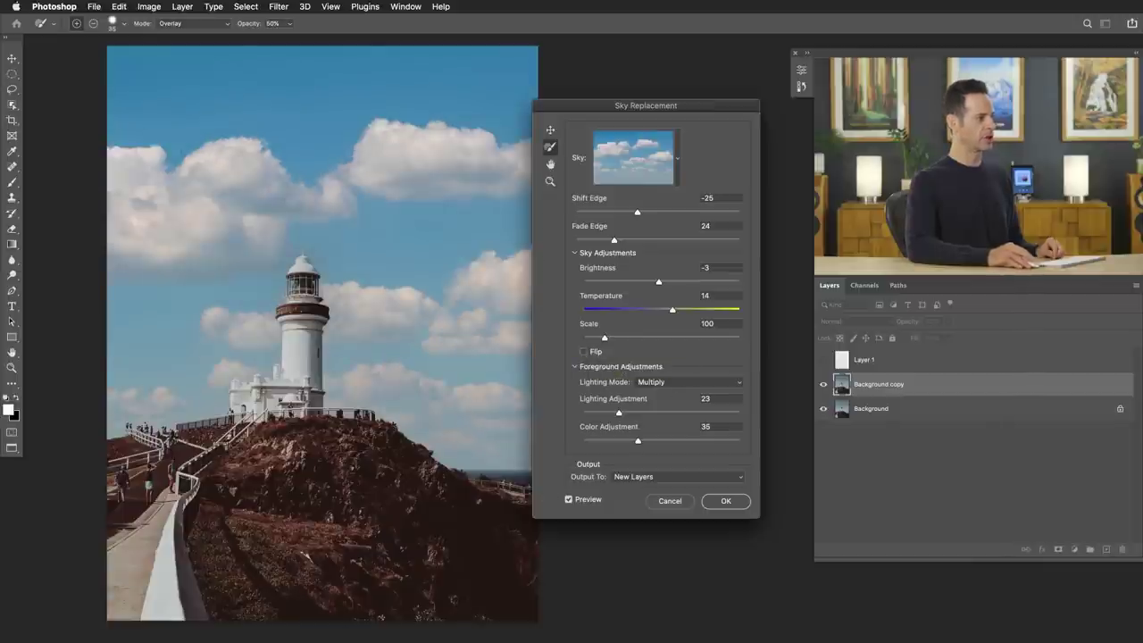
Keep Screen lighting mode with Lighting Adjustment 14 and lower Color Adjustment to 31.
left_click(655, 383)
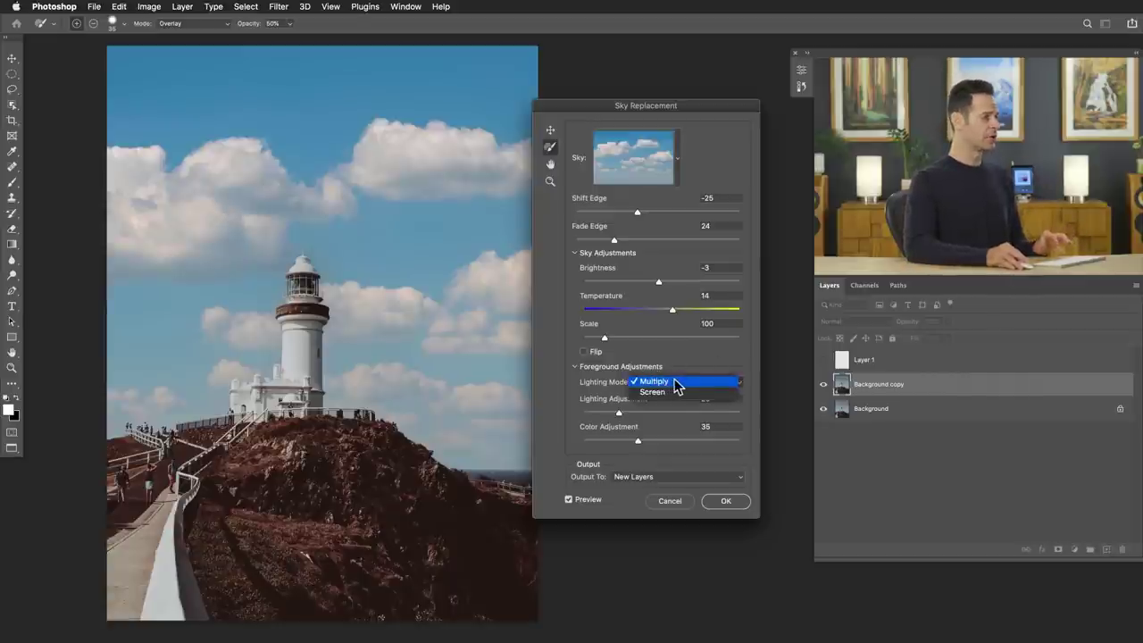
left_click(677, 393)
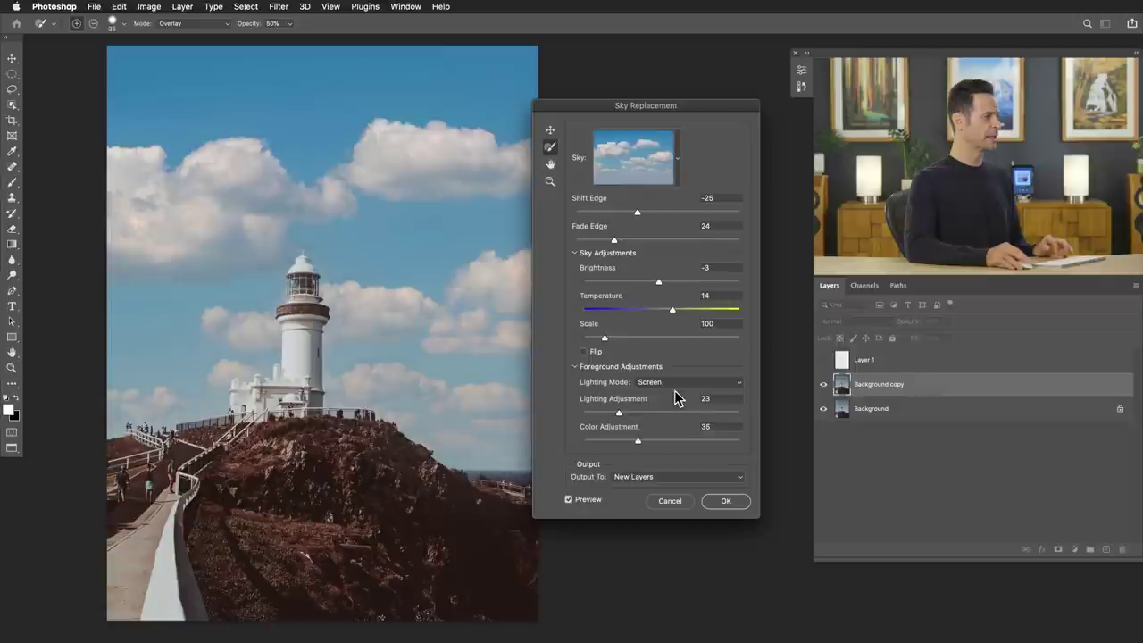
left_click(671, 388)
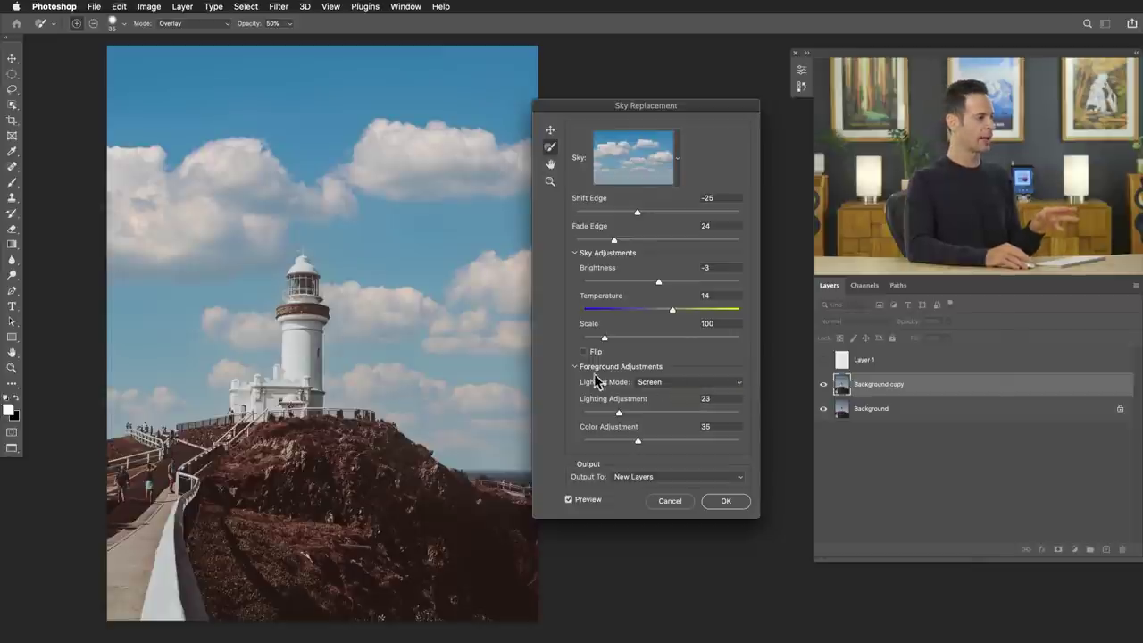
left_click(575, 367)
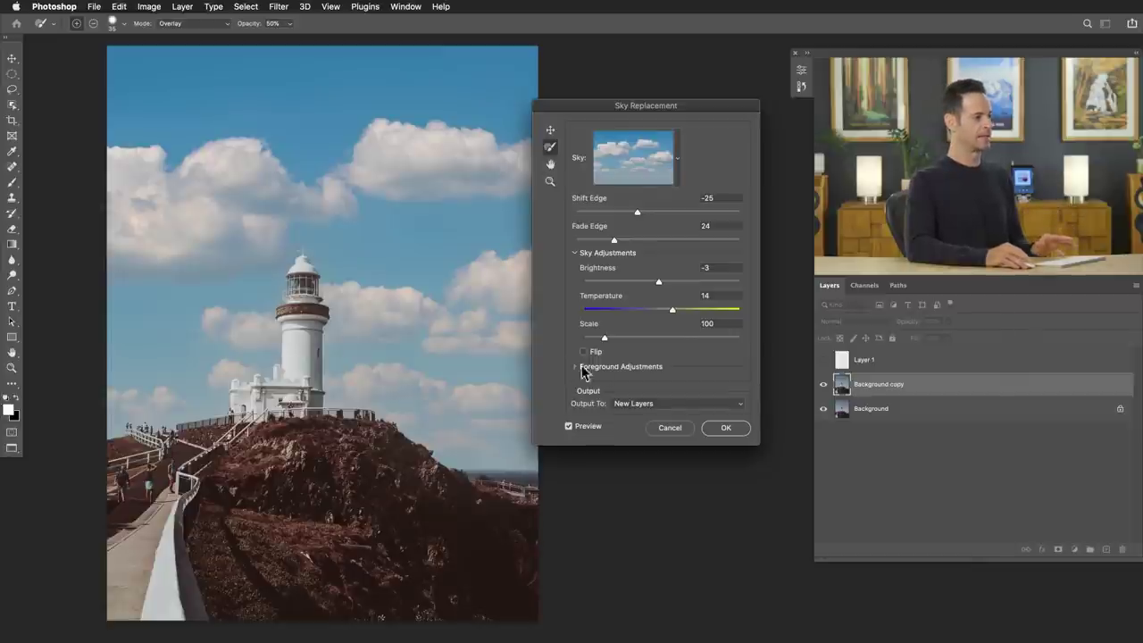
left_click(575, 367)
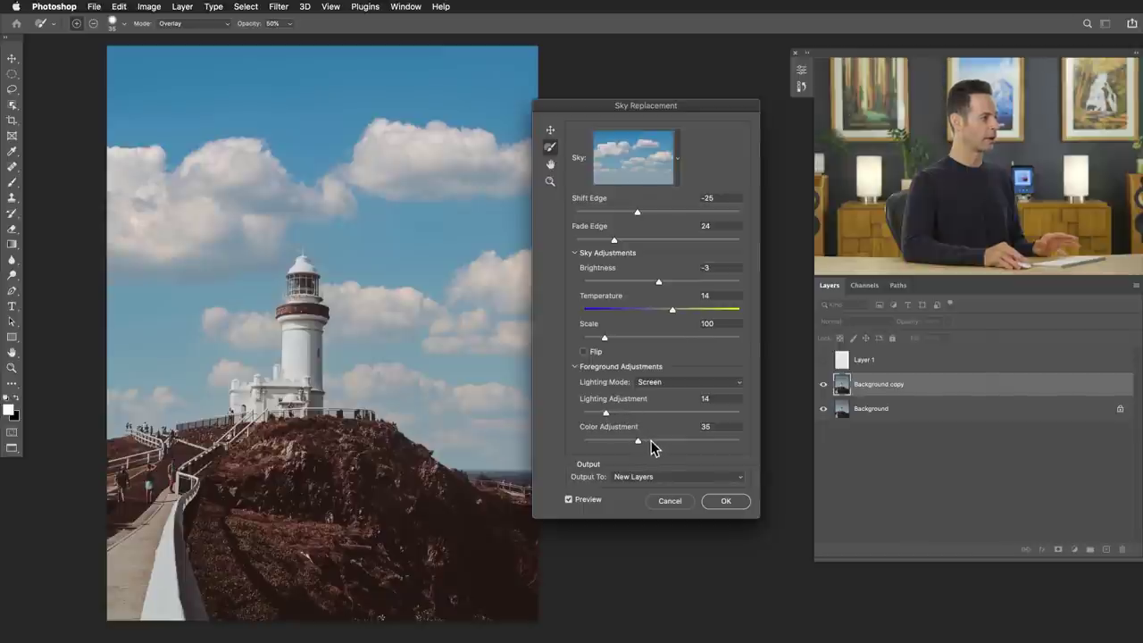
left_click_drag(661, 440, 587, 441)
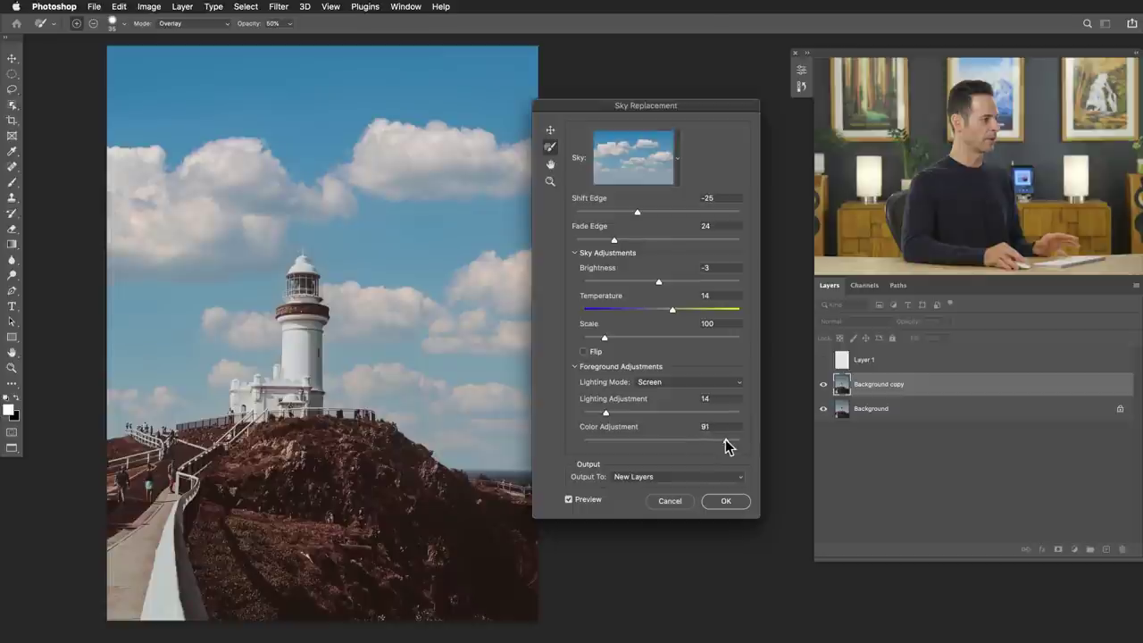
left_click_drag(725, 440, 593, 447)
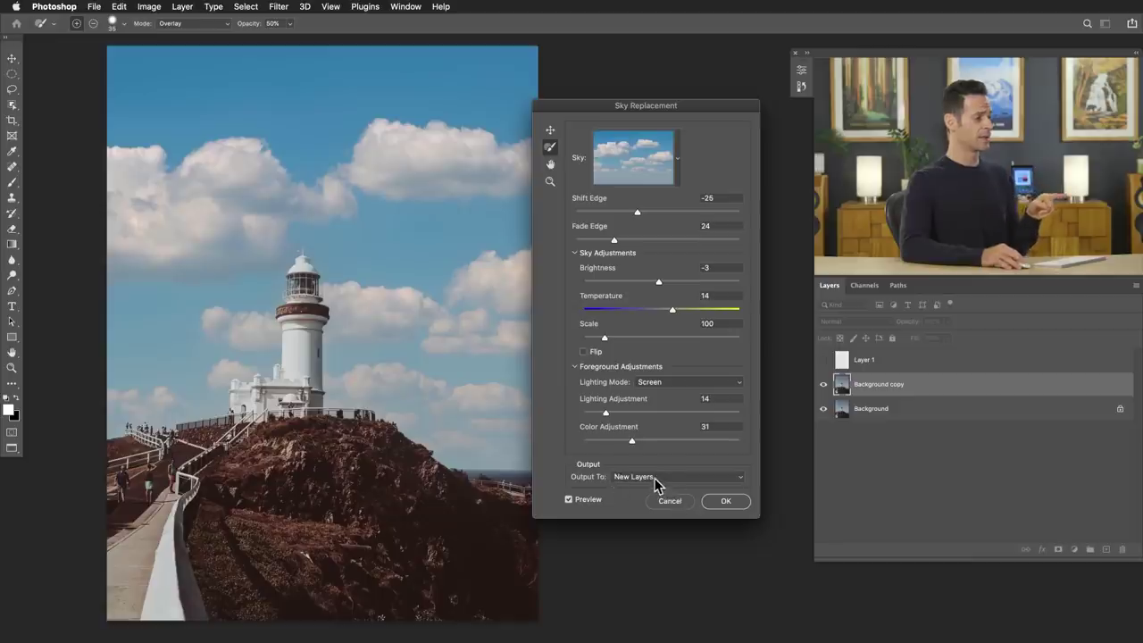
Apply the sky replacement with Output To set to New Layers.
left_click(655, 479)
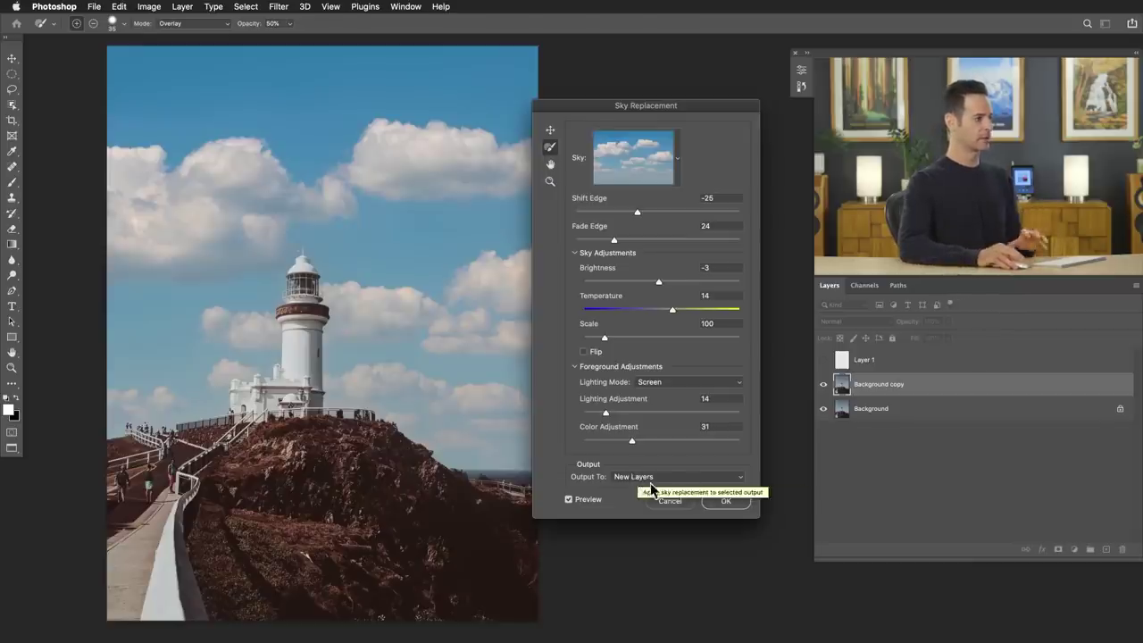
left_click(725, 503)
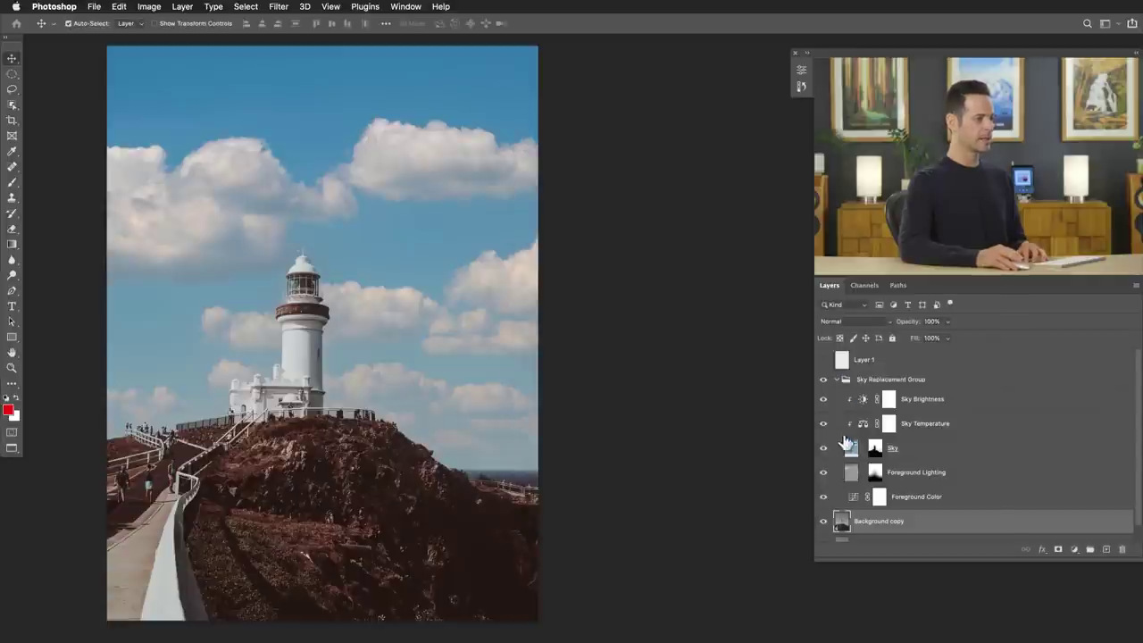
Expand the Layers panel down to Background and compare by toggling the Sky and Foreground Lighting layers, leaving both visible.
left_click(877, 382)
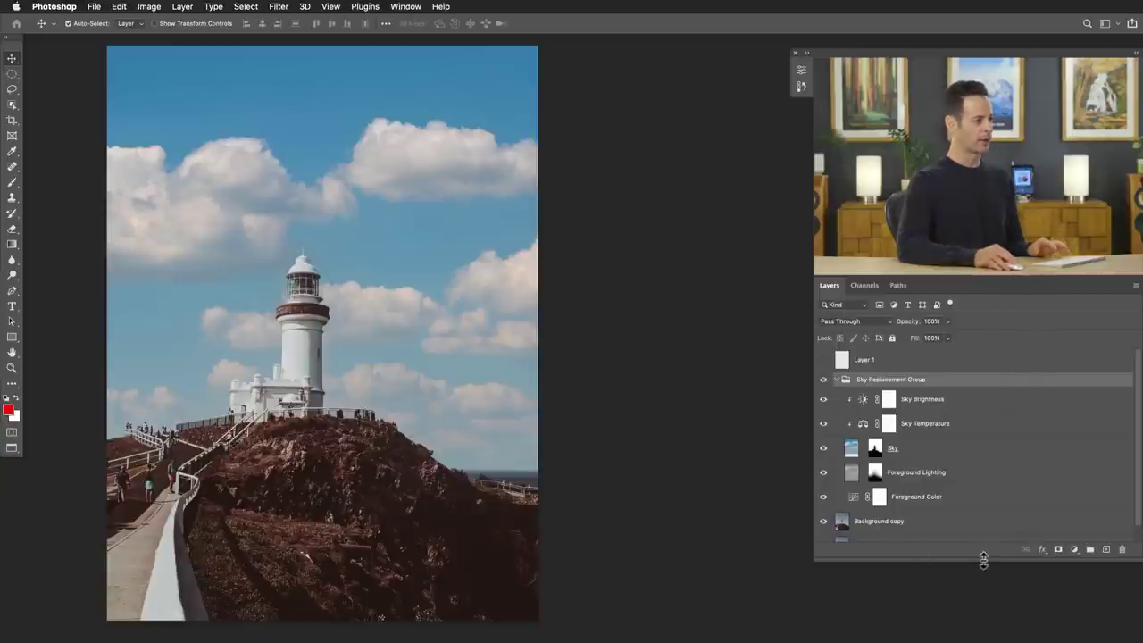
left_click_drag(983, 559, 982, 601)
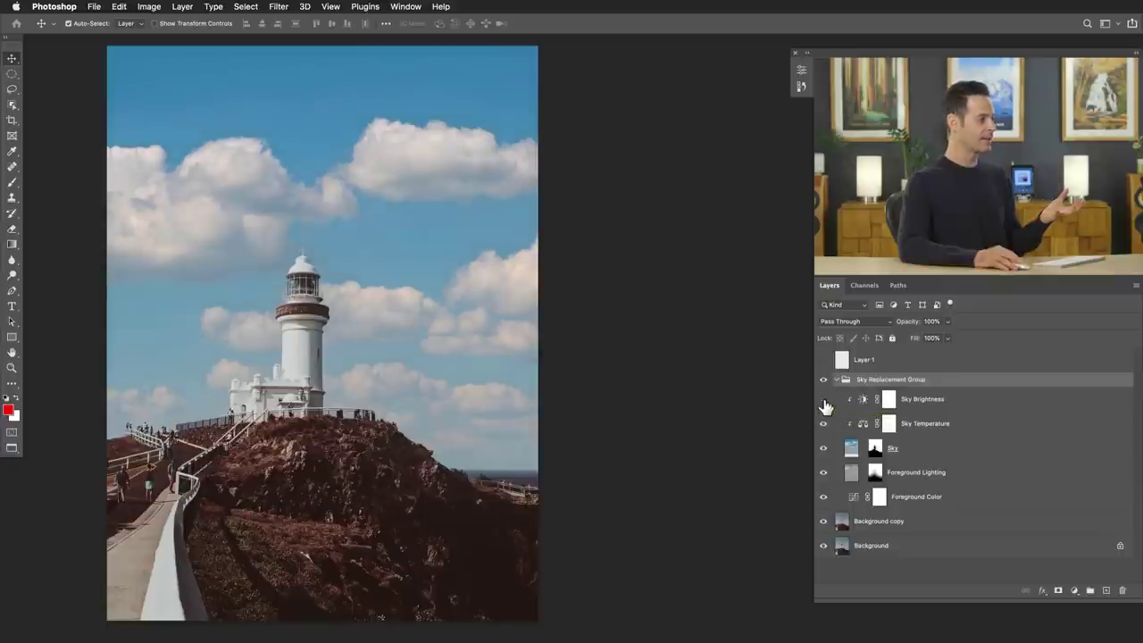
left_click(819, 452)
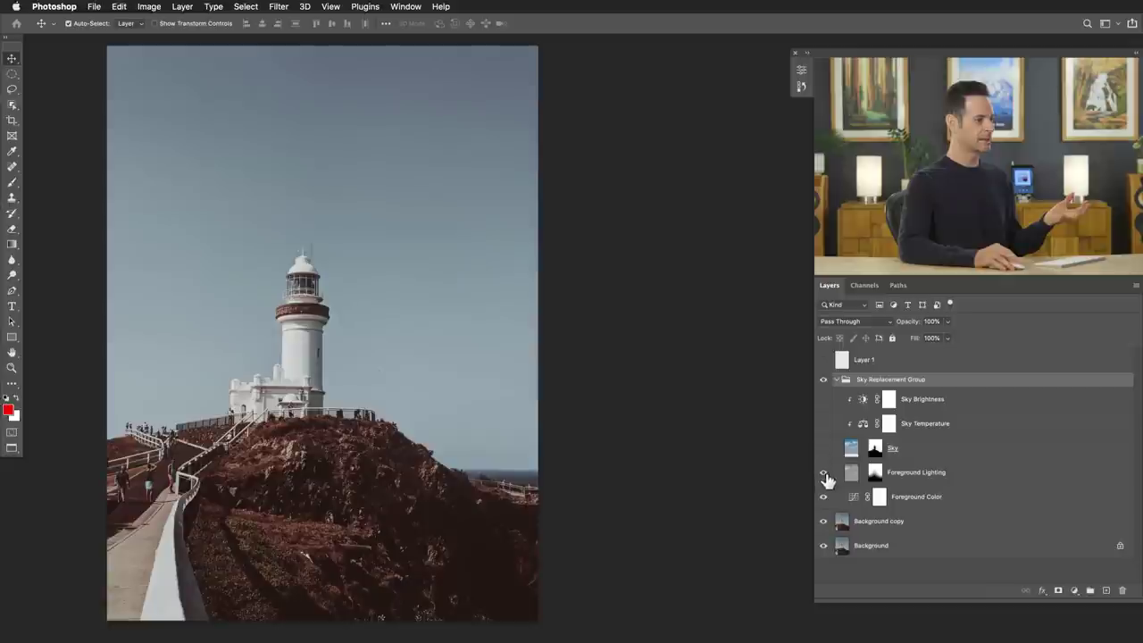
left_click(821, 475)
left_click(822, 475)
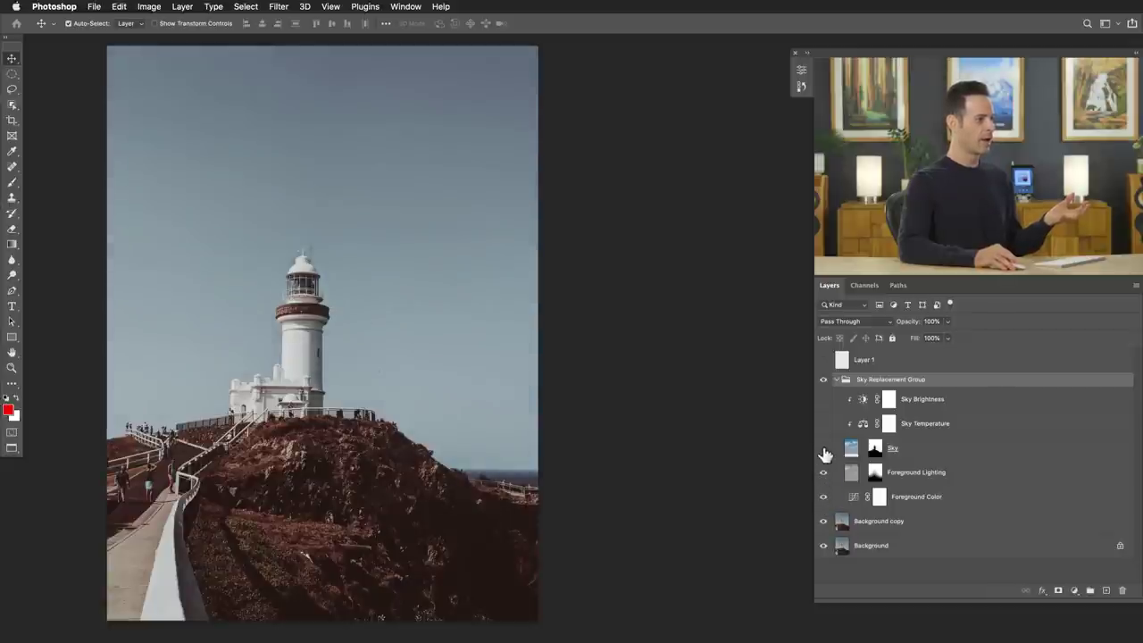
left_click(823, 419)
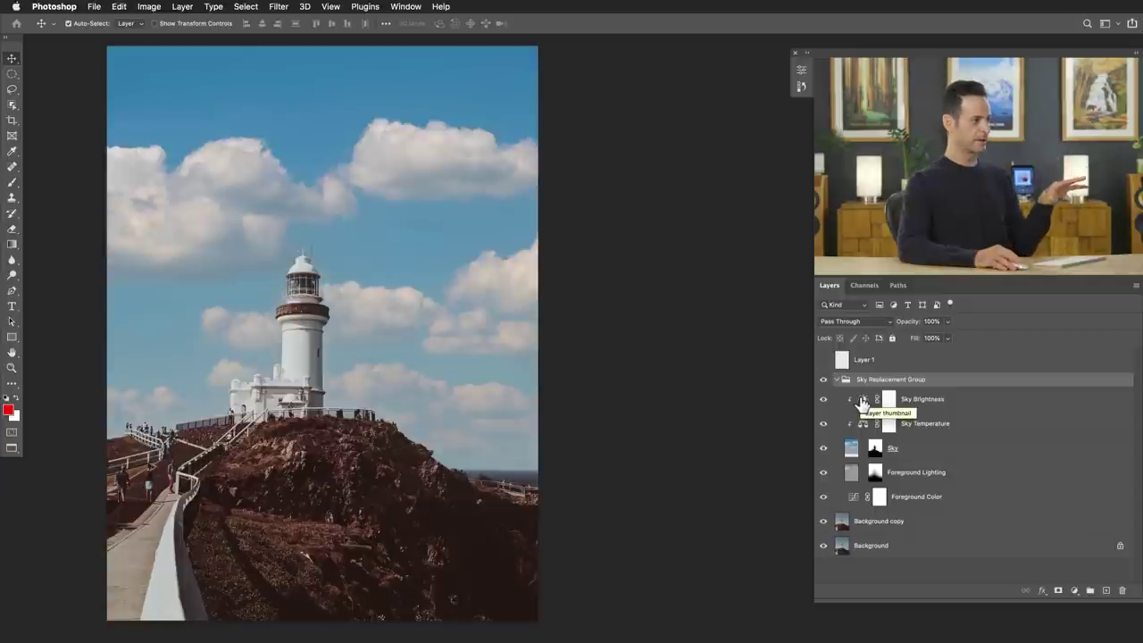
Set the Sky Brightness adjustment's Brightness to 26, then select the Sky layer mask.
double_click(863, 401)
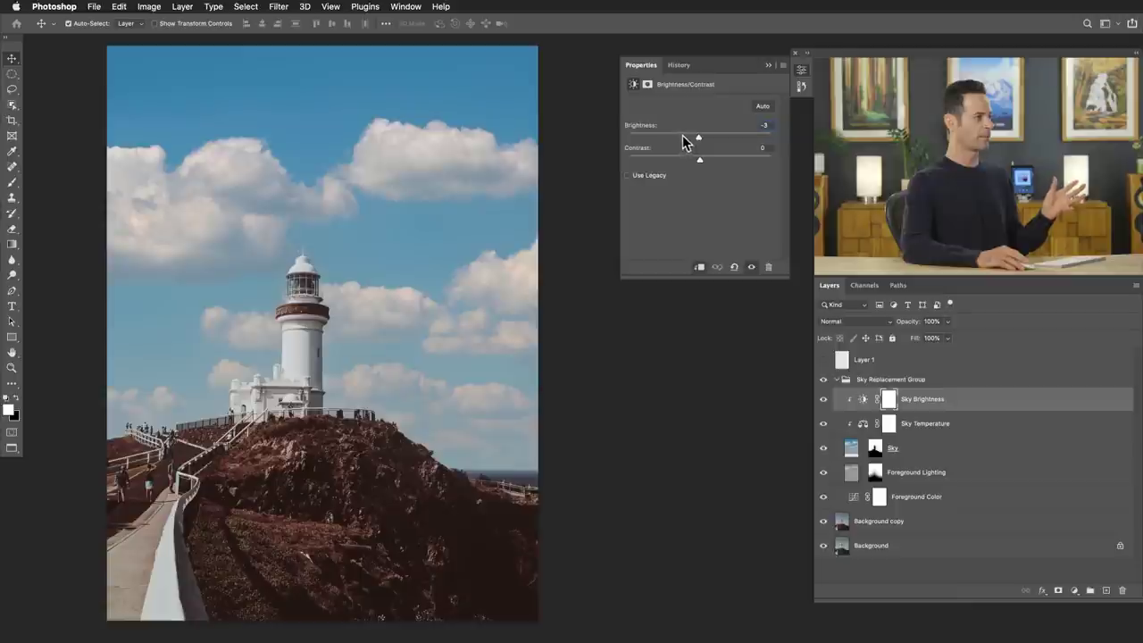
left_click_drag(682, 135, 666, 134)
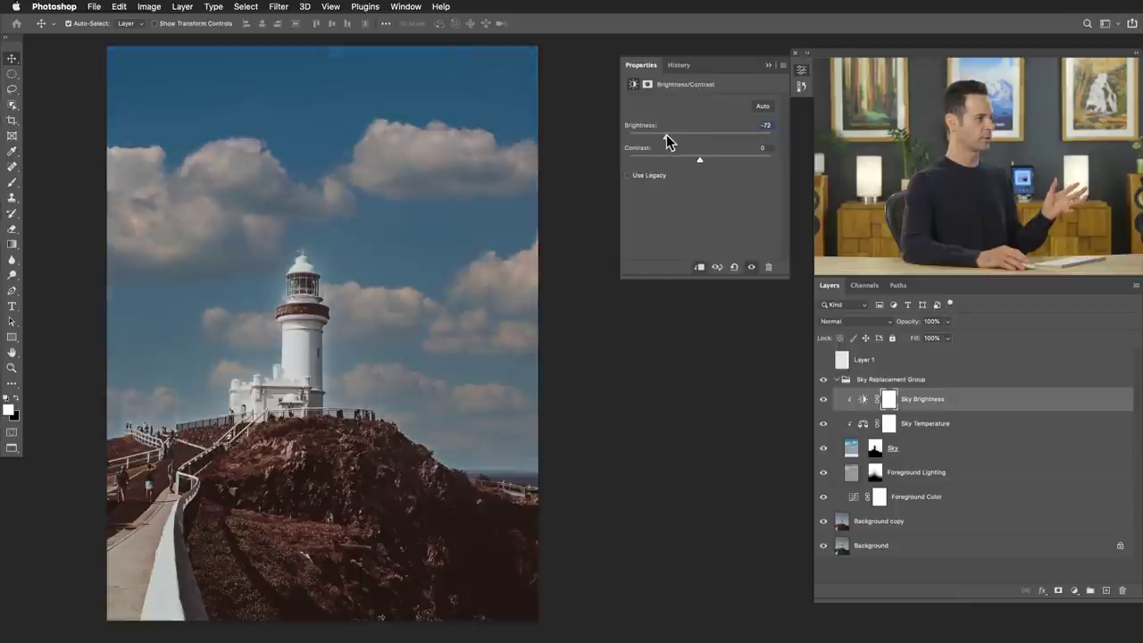
left_click(802, 71)
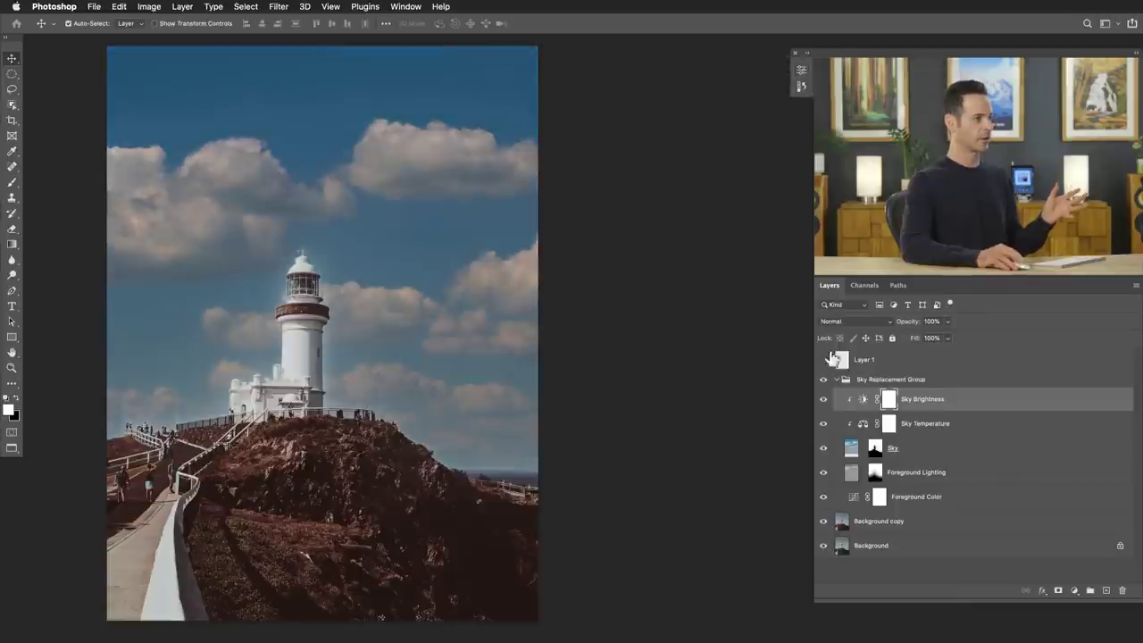
double_click(863, 401)
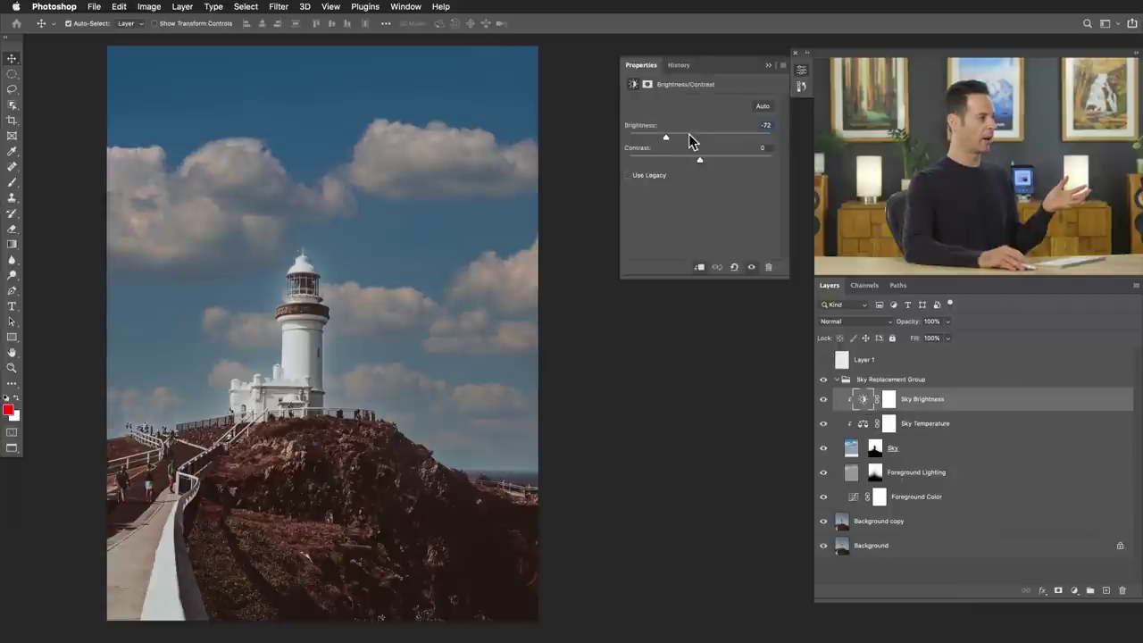
left_click_drag(688, 136, 712, 141)
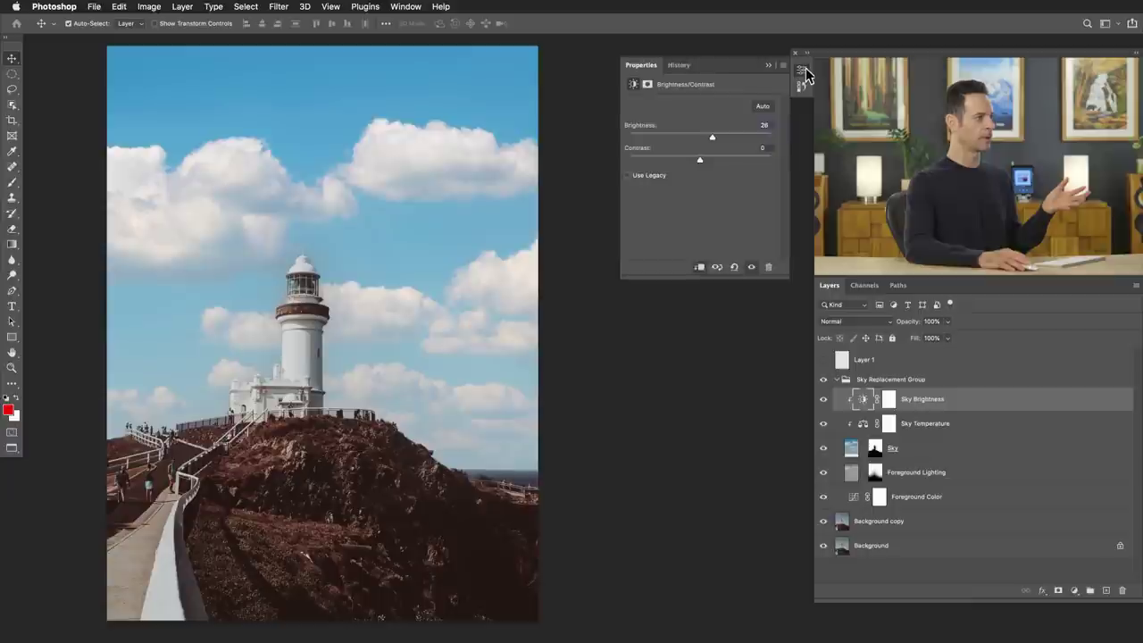
left_click(803, 70)
left_click(875, 450)
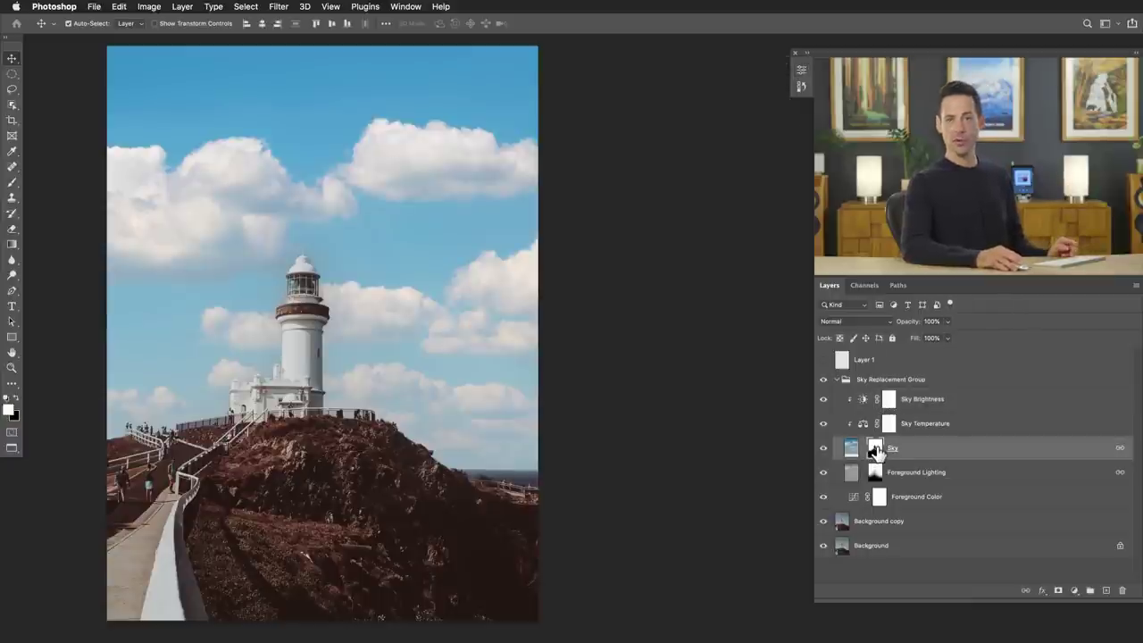
Display the Sky layer mask alone and zoom in on the lighthouse.
left_click(875, 450, "alt")
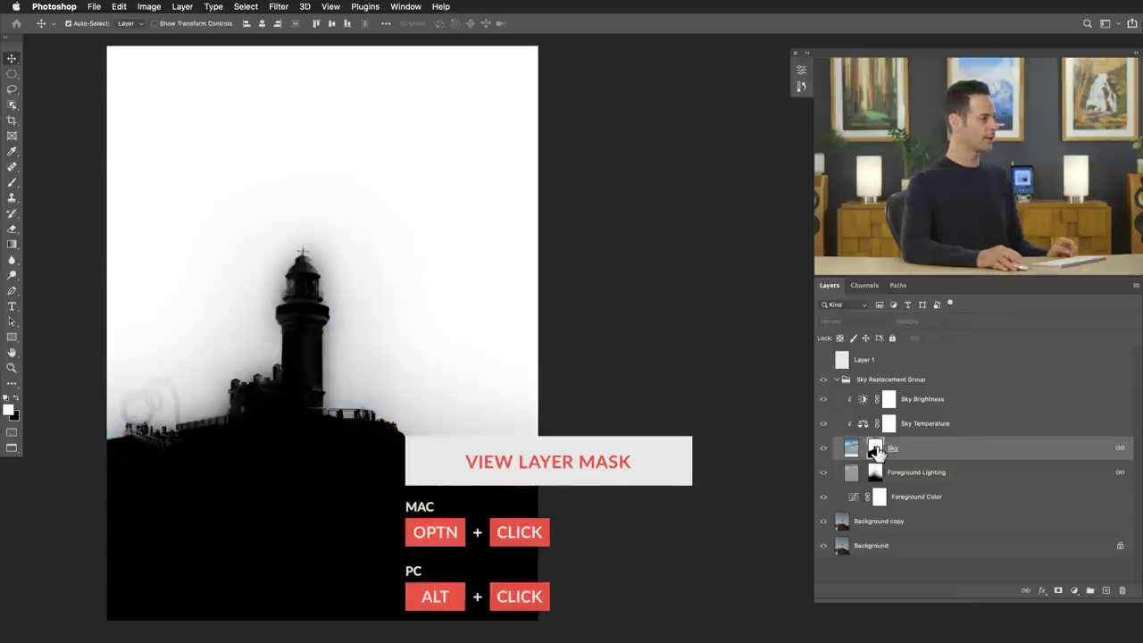
left_click_drag(223, 384, 234, 435)
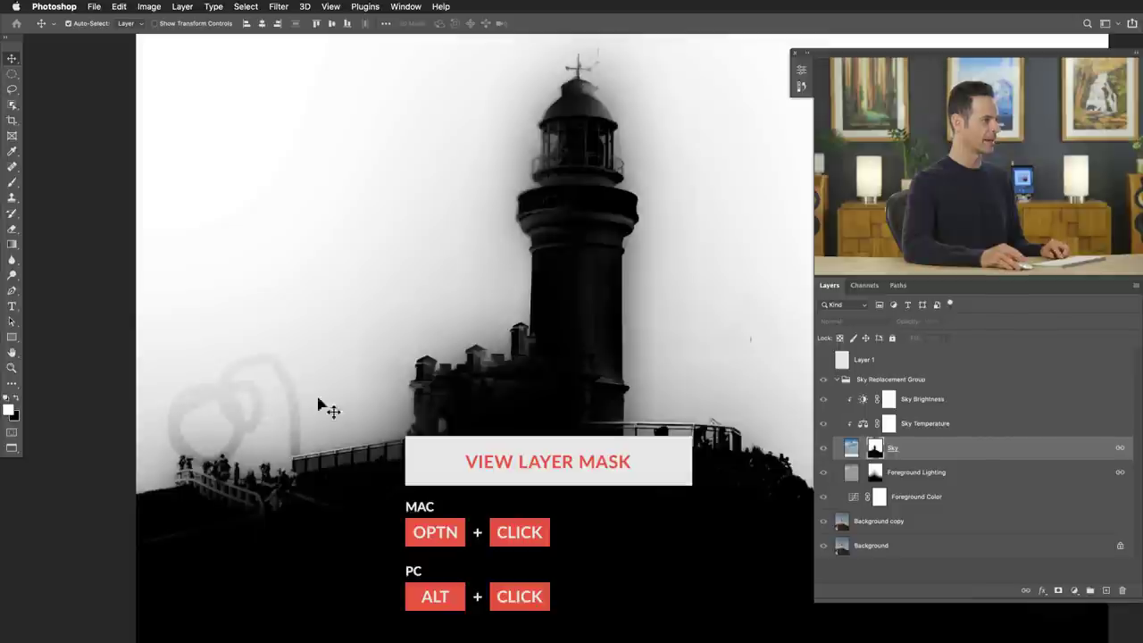
scroll(324, 403, "up", 3)
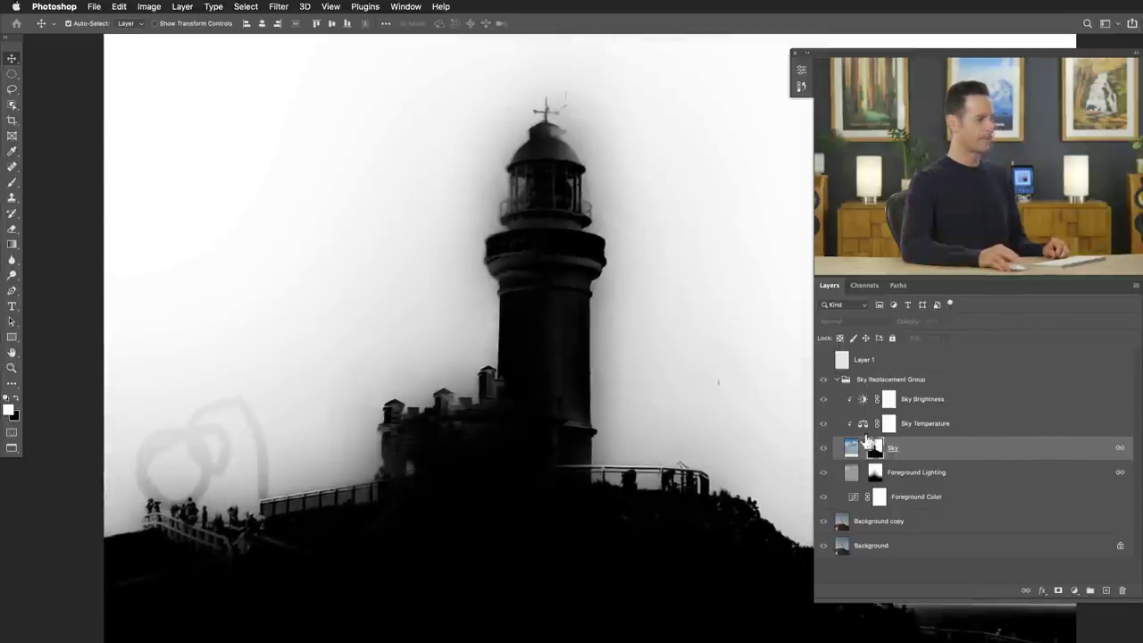
Set up a brush with 30% flow in Overlay mode.
key("b")
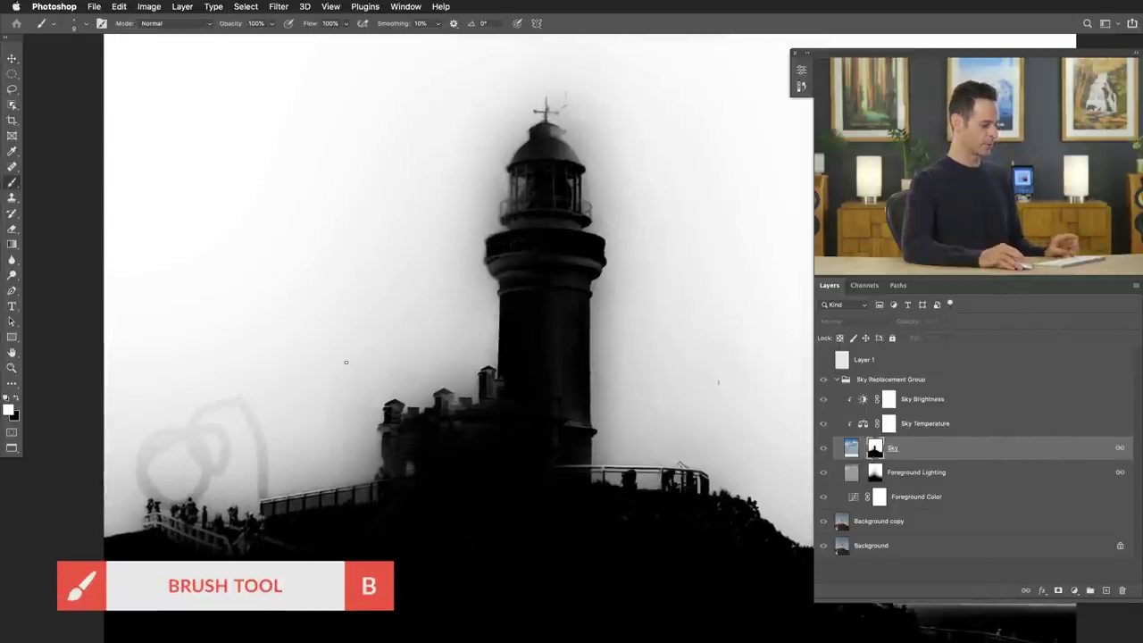
mouse_move(329, 359)
left_mouse_down()
mouse_move(319, 287)
mouse_move(383, 298)
mouse_move(395, 276)
mouse_move(312, 292)
left_mouse_up()
key("shift+3")
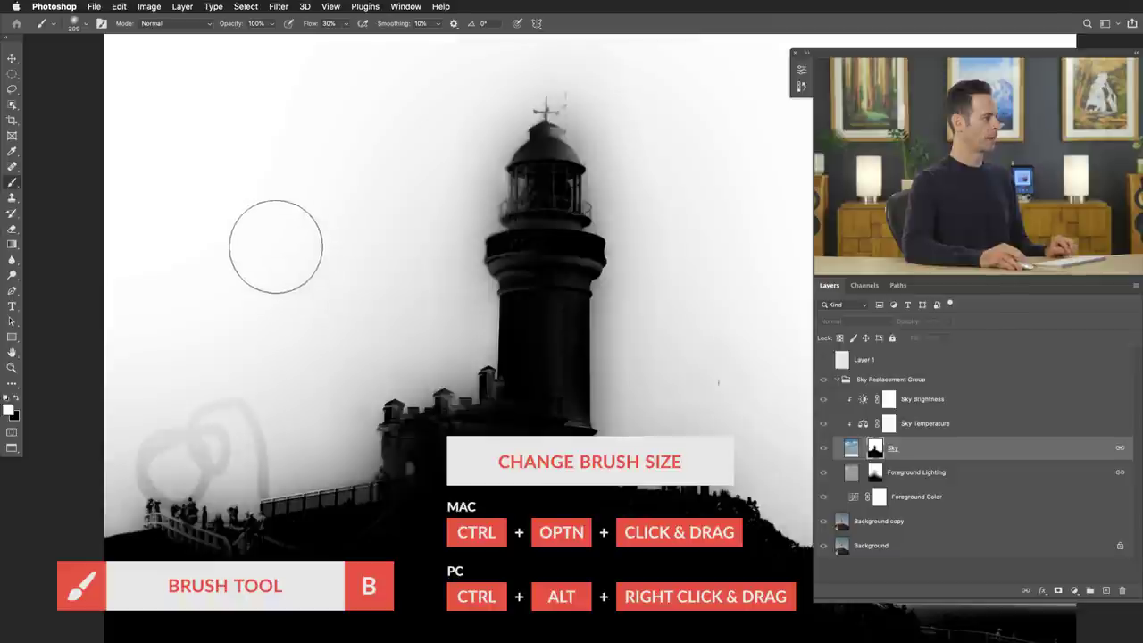
left_click(176, 24)
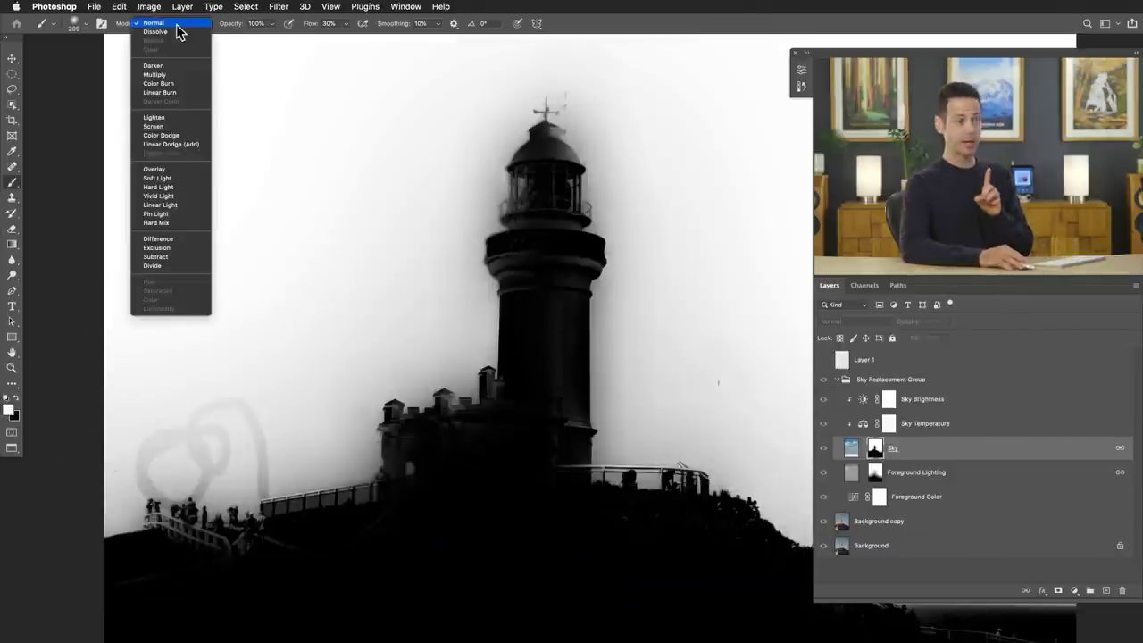
left_click(175, 170)
key("bracketleft")
key("bracketleft")
key("bracketleft")
key("bracketleft")
Paint white on the mask beside the lighthouse lantern.
left_click_drag(471, 198, 489, 172)
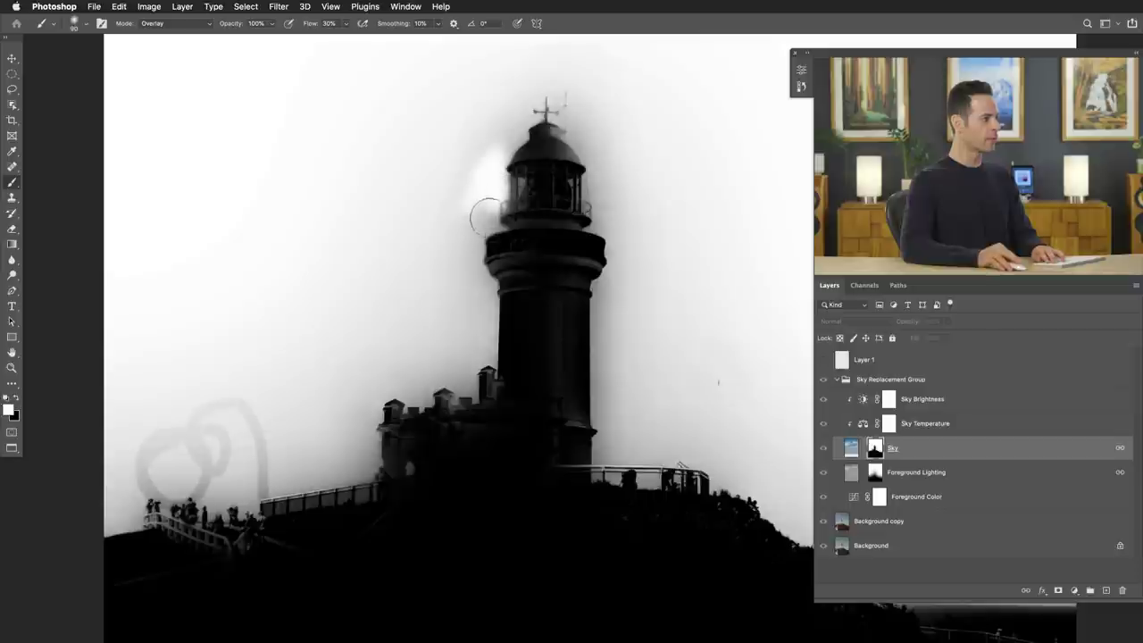
mouse_move(486, 227)
left_mouse_down()
mouse_move(486, 170)
mouse_move(470, 218)
left_mouse_up()
key("bracketright")
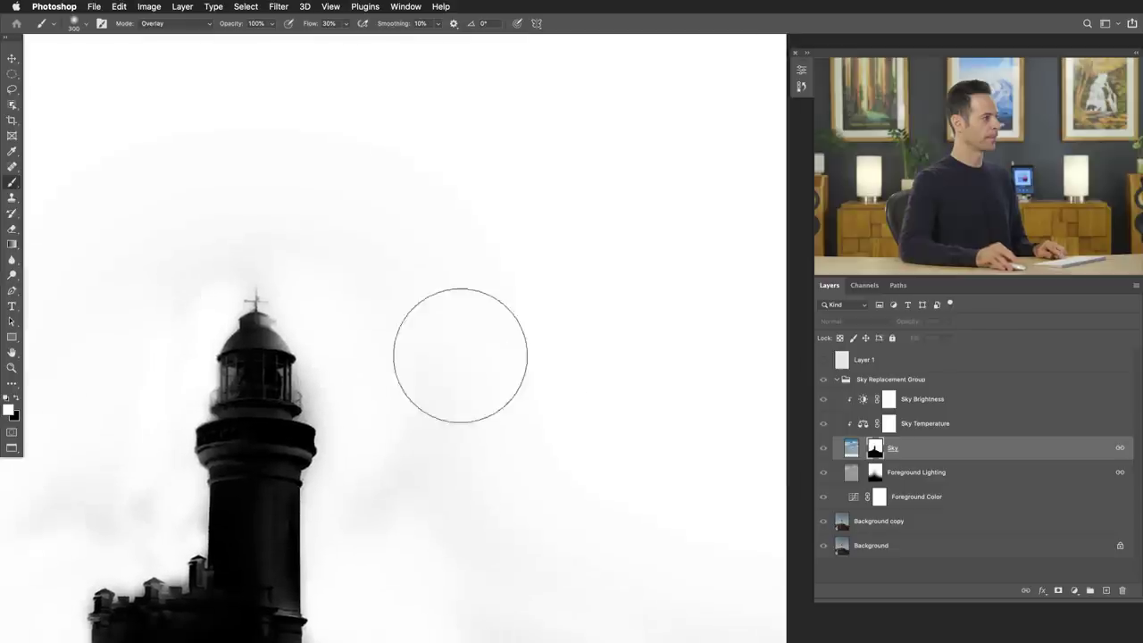
left_click_drag(191, 260, 383, 204)
Paint black on the mask along the lighthouse edges and left railing with a small brush.
key("x")
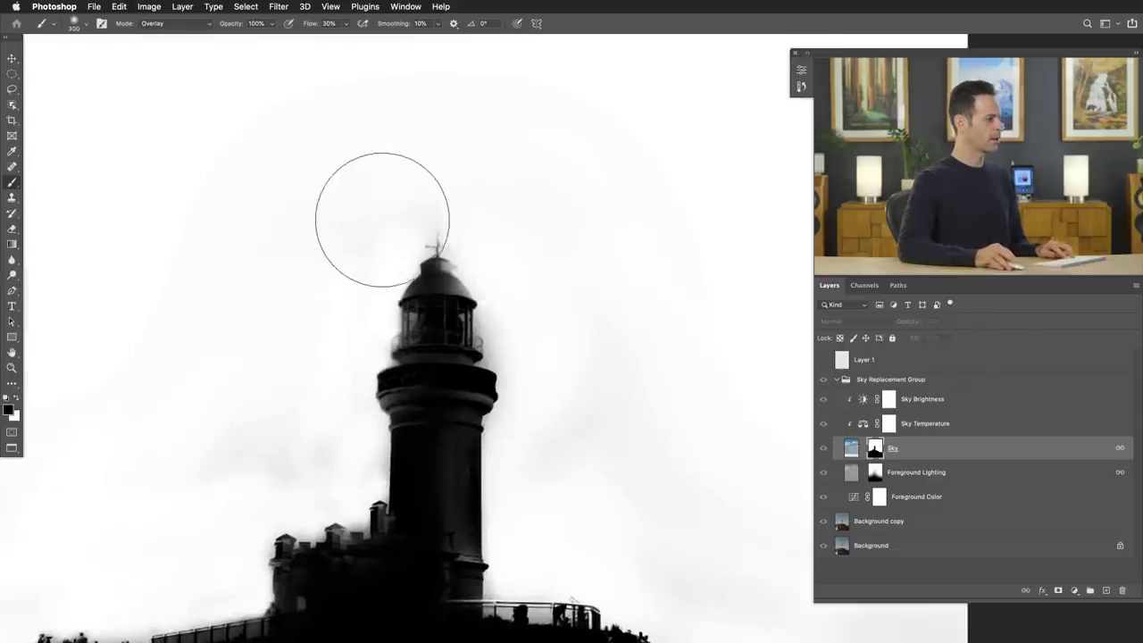
mouse_move(420, 263)
left_mouse_down()
mouse_move(408, 485)
mouse_move(451, 565)
mouse_move(470, 485)
mouse_move(553, 305)
left_mouse_up()
mouse_move(479, 285)
left_mouse_down()
mouse_move(363, 333)
mouse_move(347, 371)
mouse_move(122, 434)
left_mouse_up()
left_click_drag(676, 438, 396, 306)
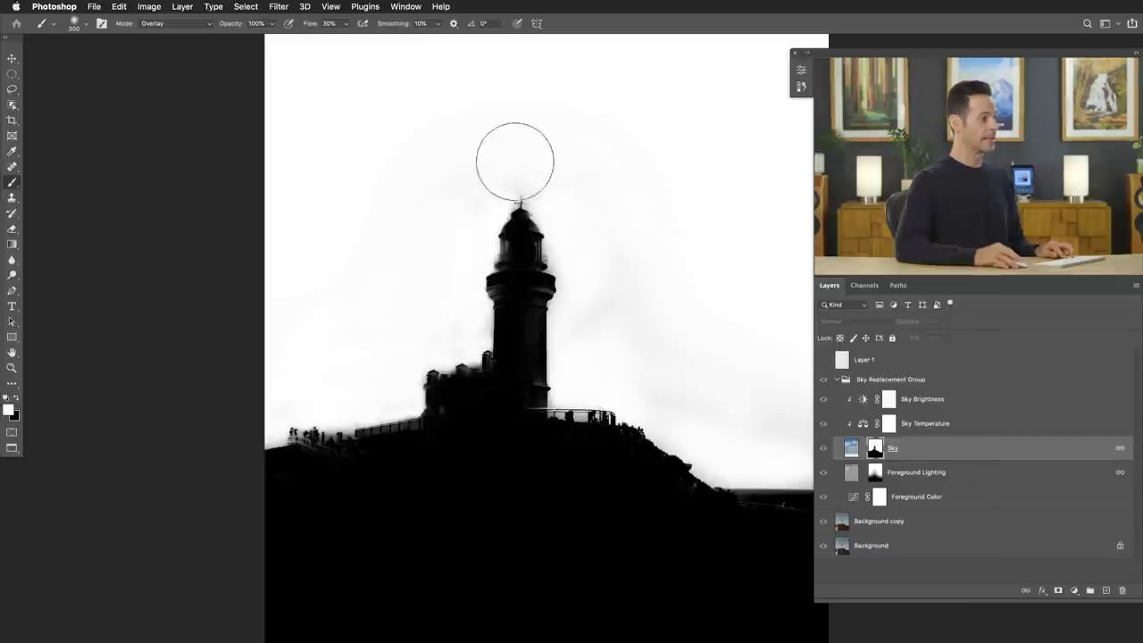
mouse_move(526, 191)
left_mouse_down()
mouse_move(610, 171)
mouse_move(642, 179)
left_mouse_up()
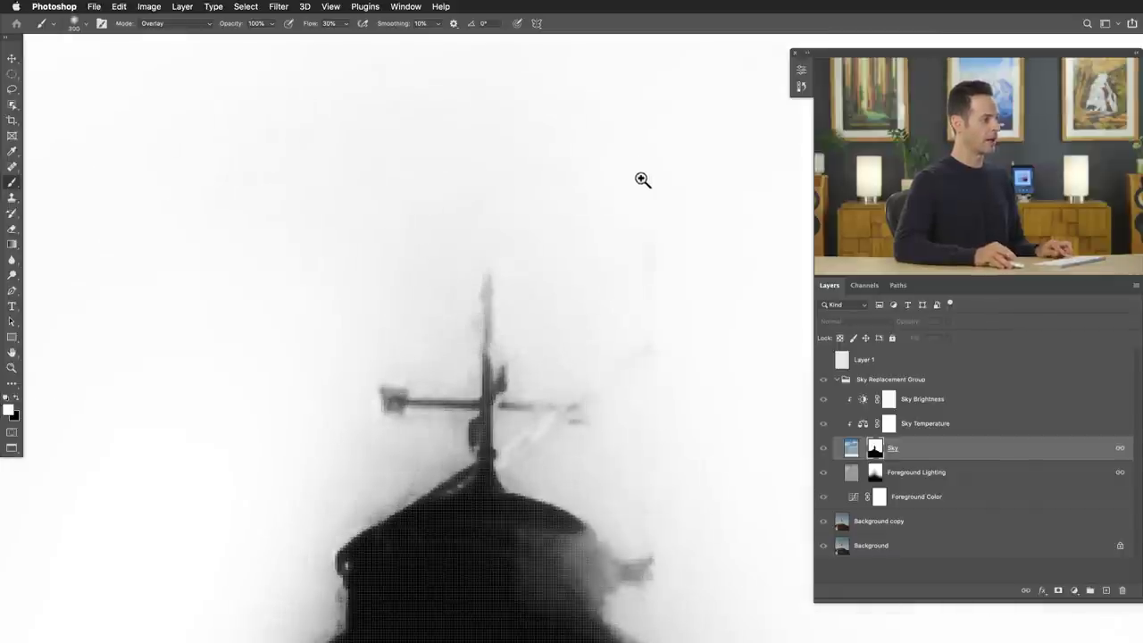
mouse_move(580, 408)
left_mouse_down()
mouse_move(524, 405)
mouse_move(590, 396)
left_mouse_up()
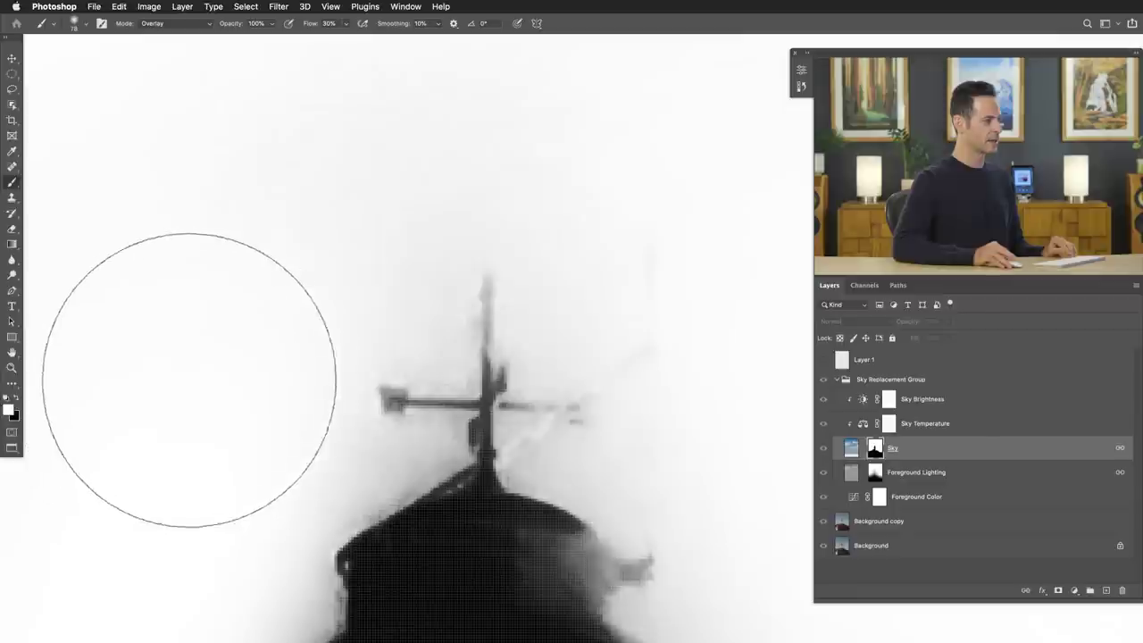
left_click_drag(462, 396, 143, 403)
key("x")
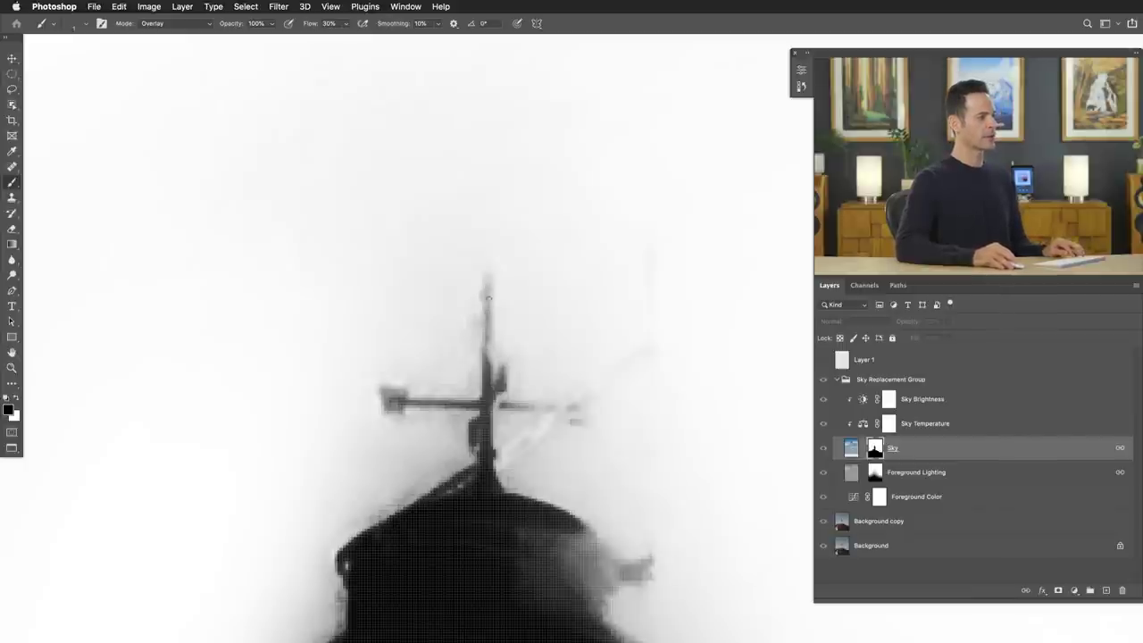
left_click_drag(607, 390, 545, 375)
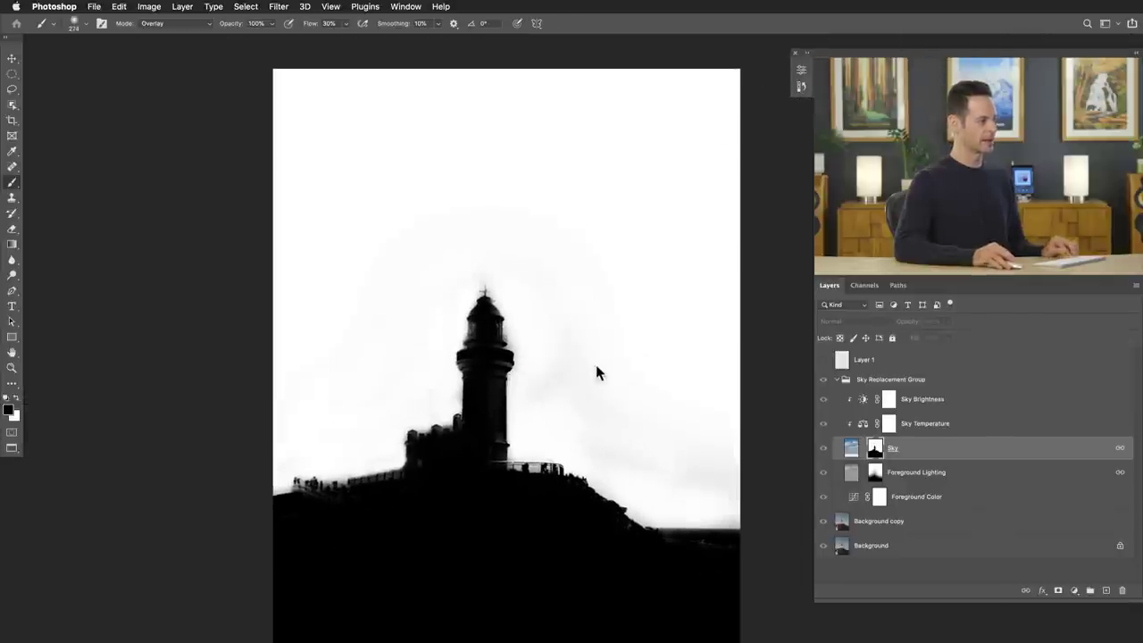
Paint white at 80% flow over the haze above the right-hand horizon.
key("x")
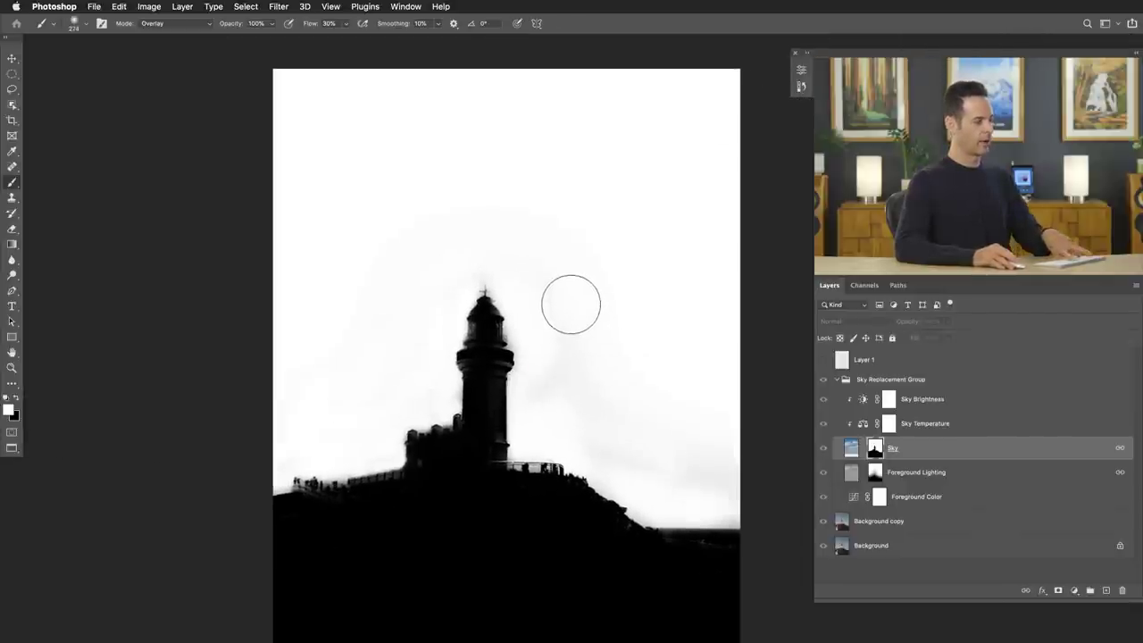
key("shift+8")
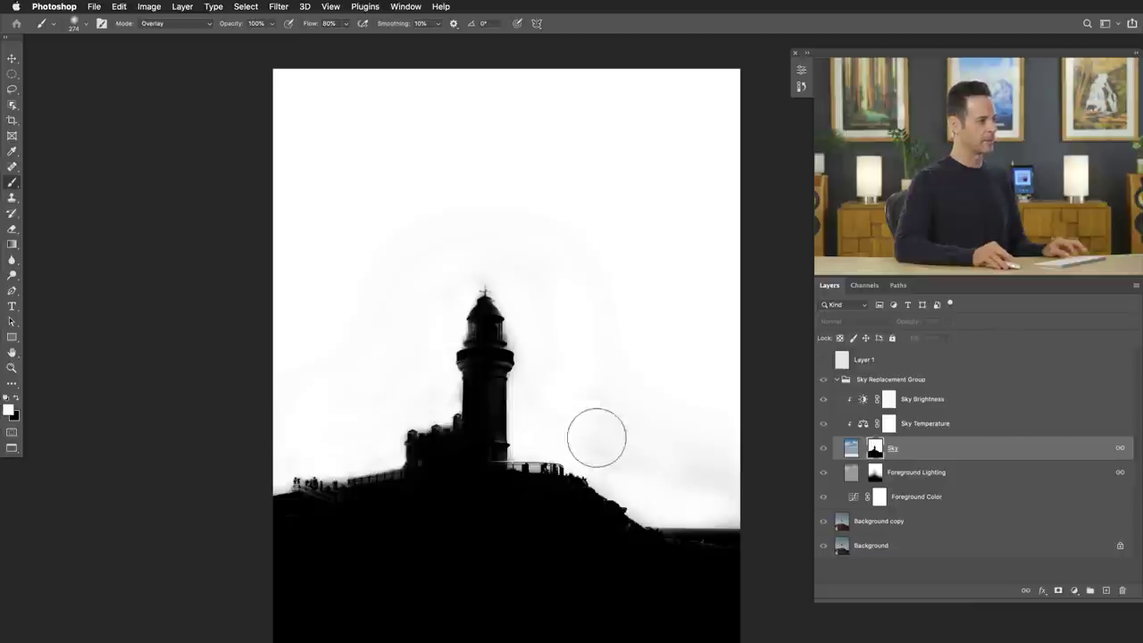
mouse_move(596, 437)
left_mouse_down()
mouse_move(659, 481)
mouse_move(725, 467)
left_mouse_up()
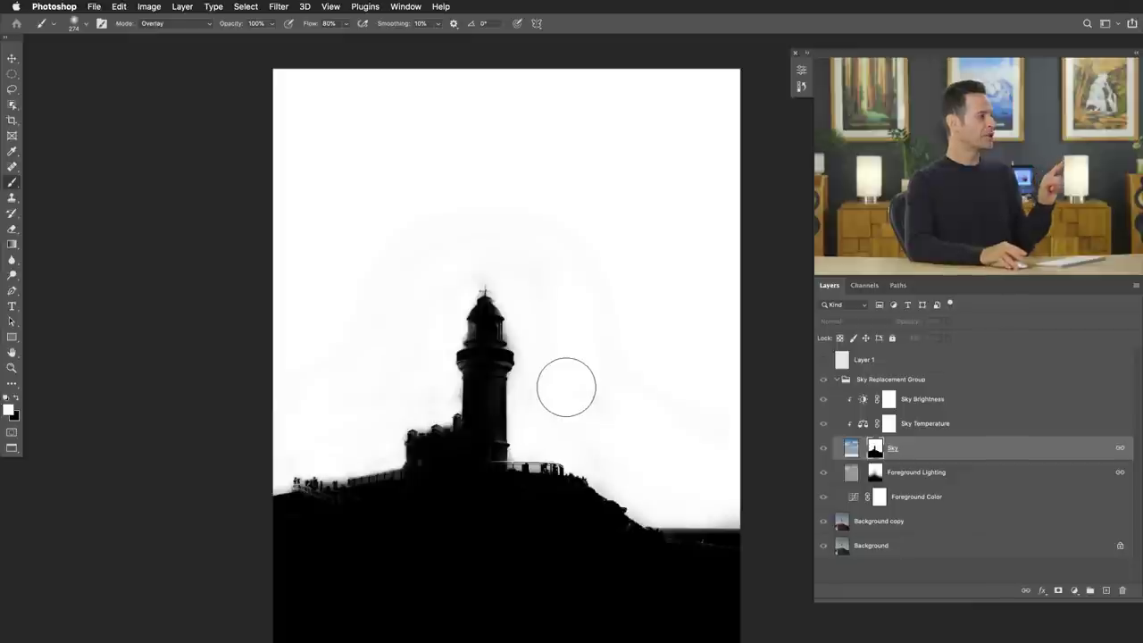
Reset the brush mode to Normal and leave mask view to see the composite photo.
left_click(151, 24)
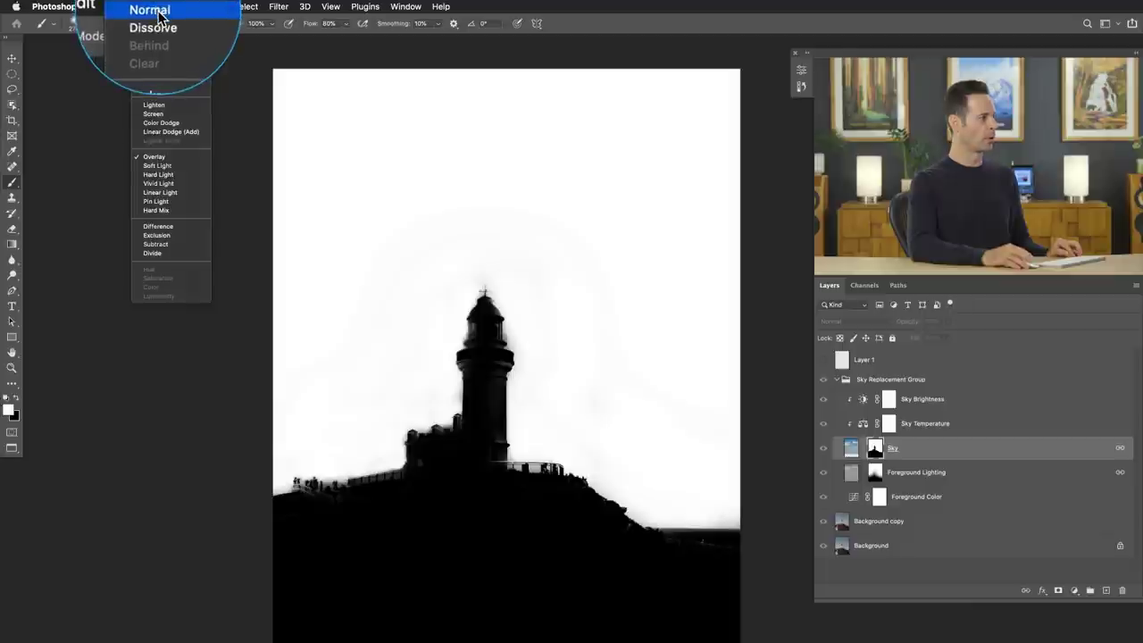
left_click(159, 16)
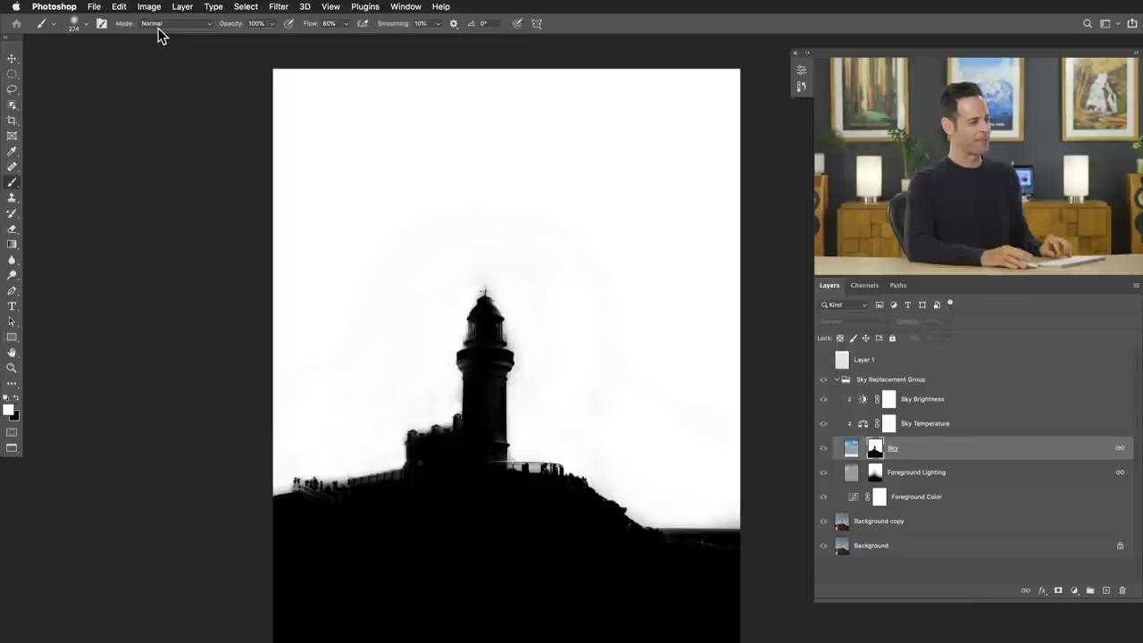
left_click(875, 450, "alt")
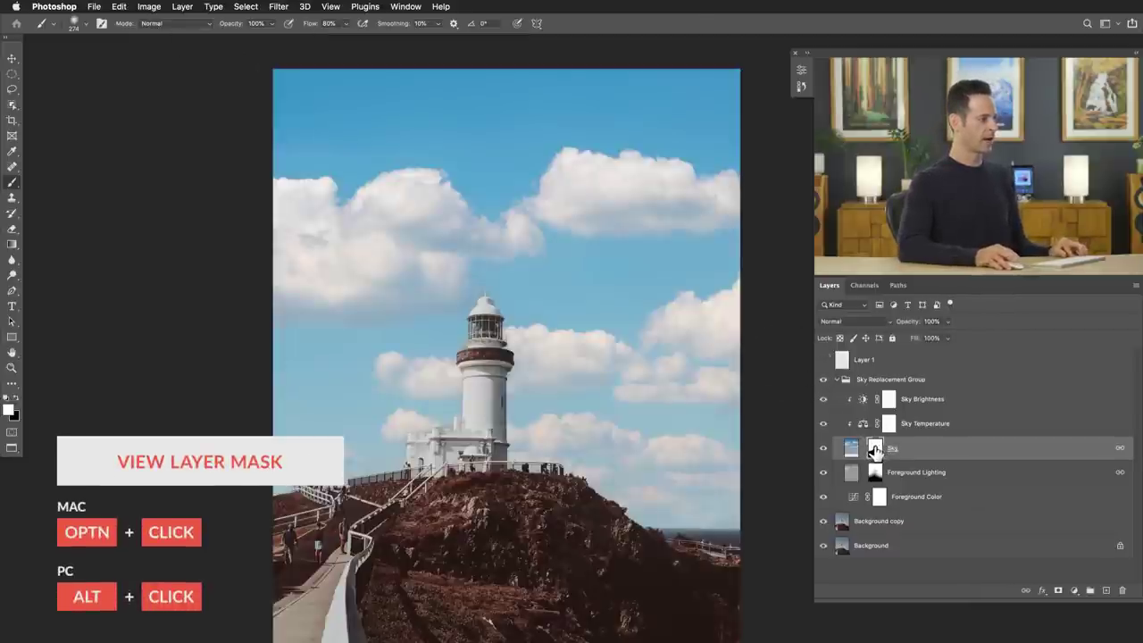
Lower the Sky Brightness from 26 to 10 and zoom out to the whole image.
scroll(640, 449, "down", 2)
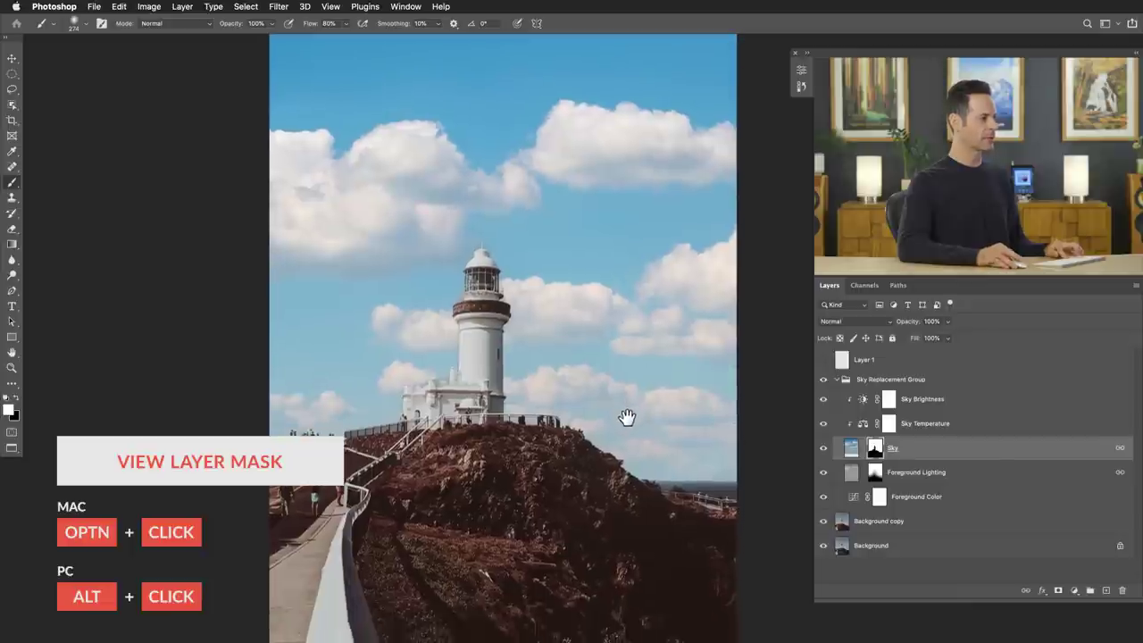
double_click(863, 402)
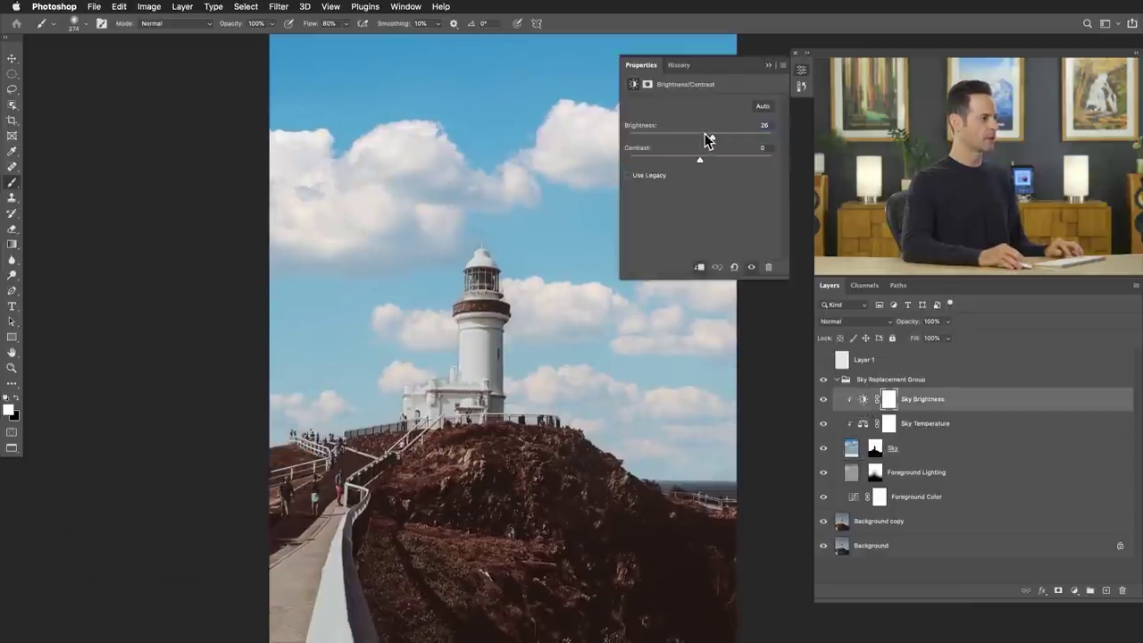
left_click_drag(707, 140, 707, 141)
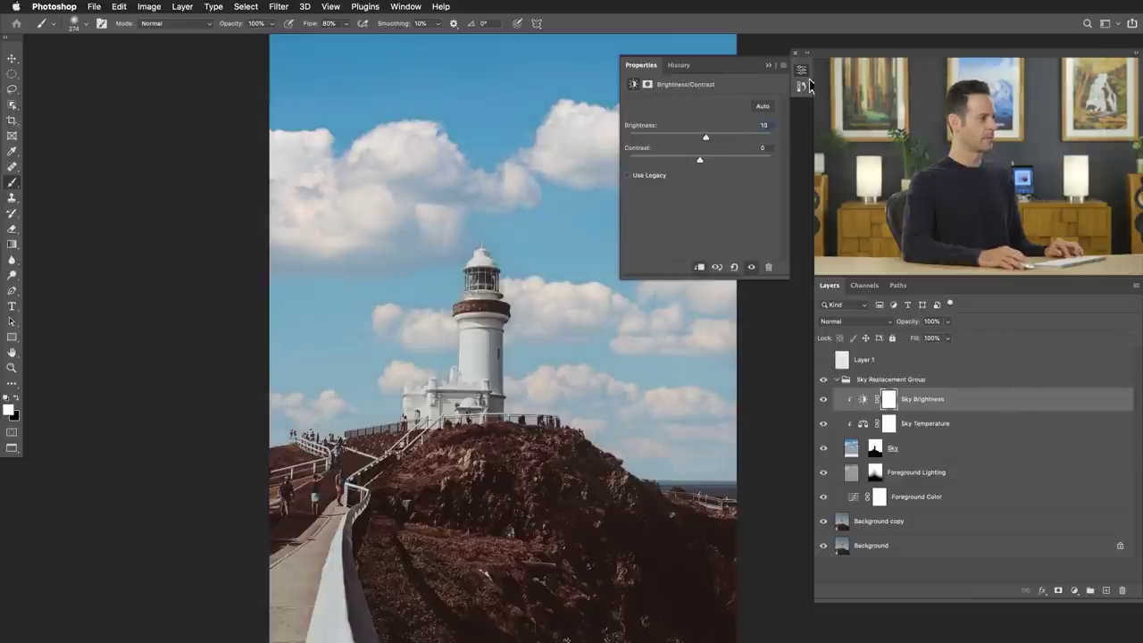
left_click(800, 85)
key("ctrl+minus")
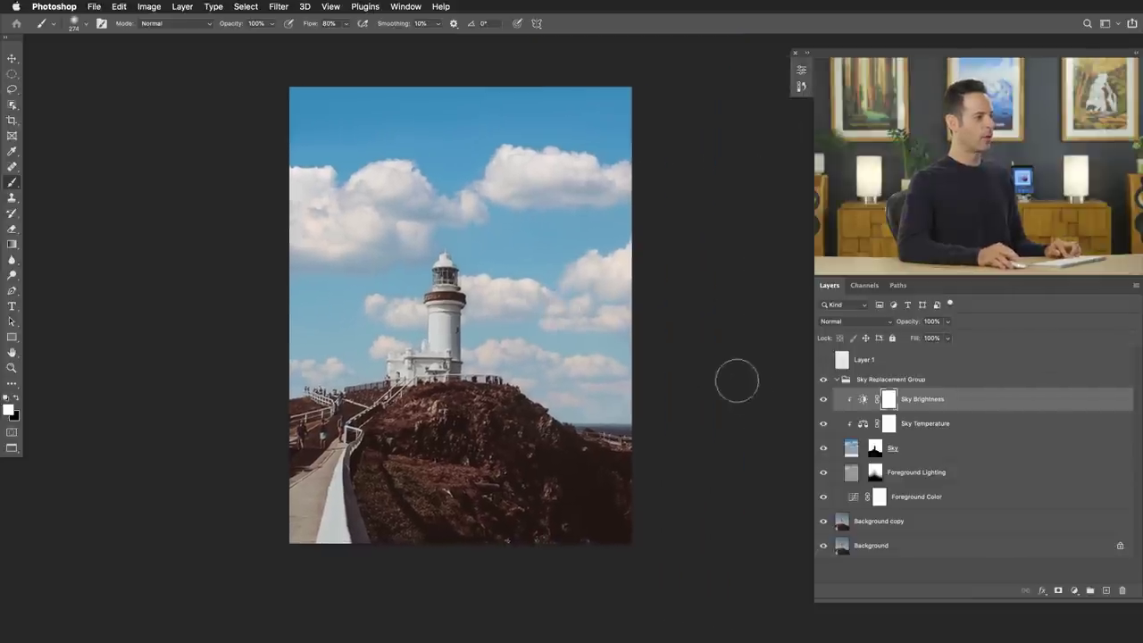
Toggle the Sky Replacement Group on and off against the original grey sky, ending visible.
left_click(821, 381)
left_click(821, 381)
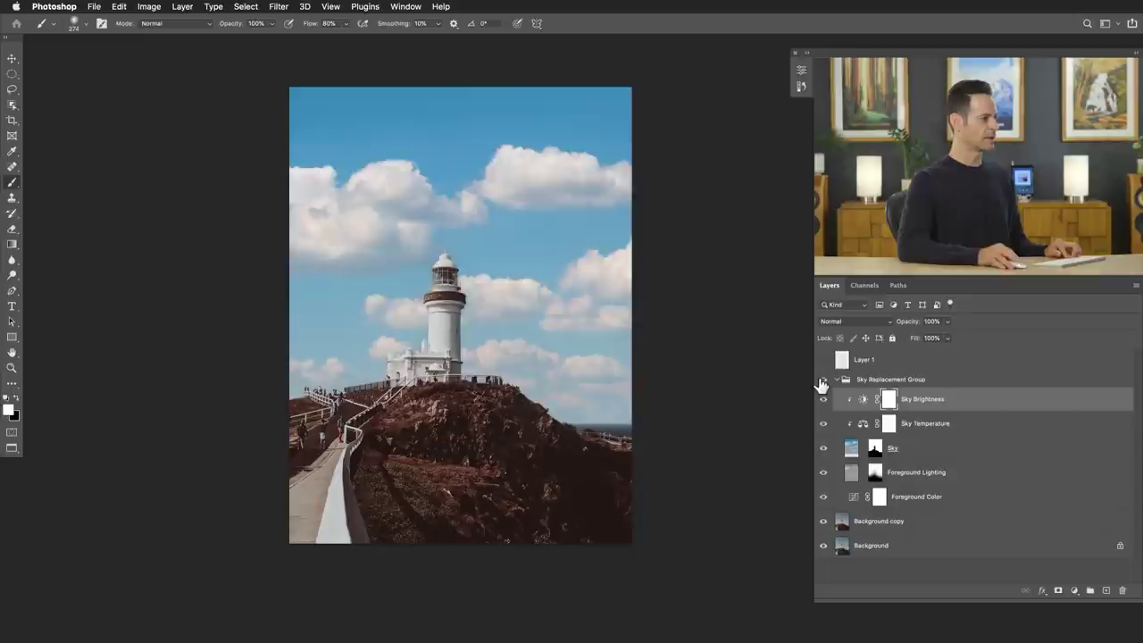
left_click(821, 381)
left_click(821, 381)
left_click(822, 381)
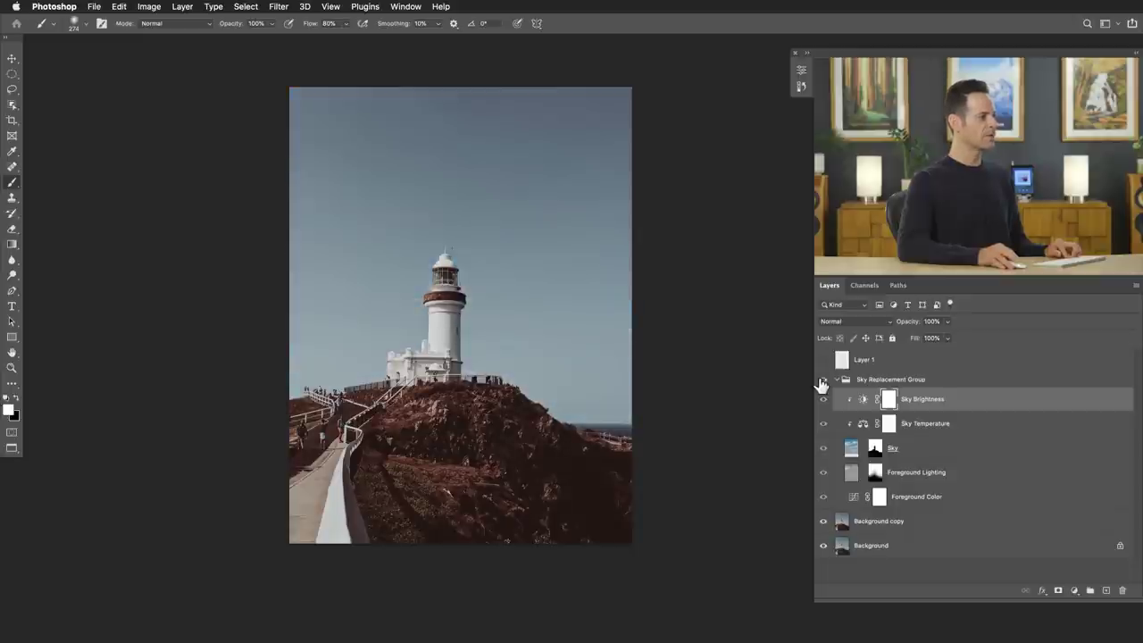
left_click(822, 381)
left_click(822, 381)
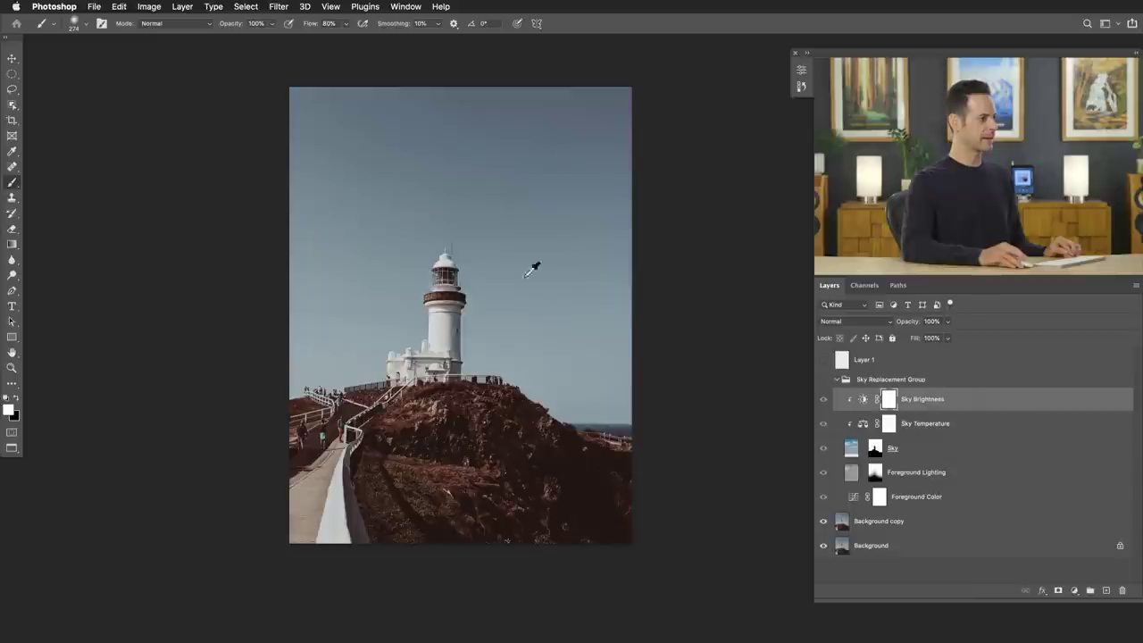
left_click(859, 398)
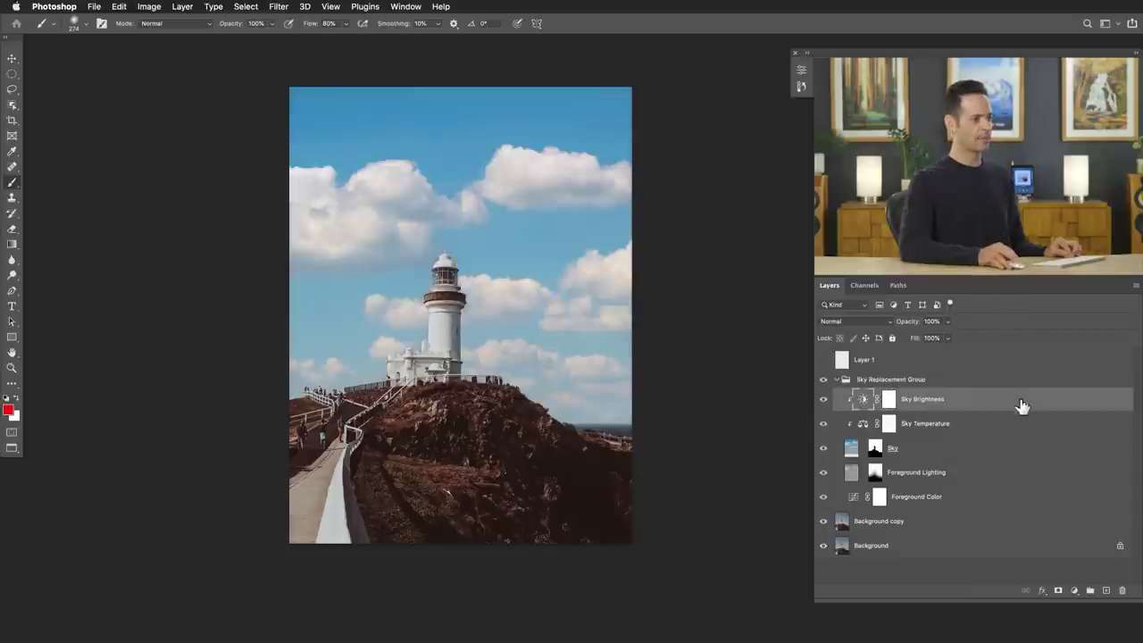
Add a Hue/Saturation layer clipped to the sky at Saturation -27, then hide the sky group.
left_click(1074, 591)
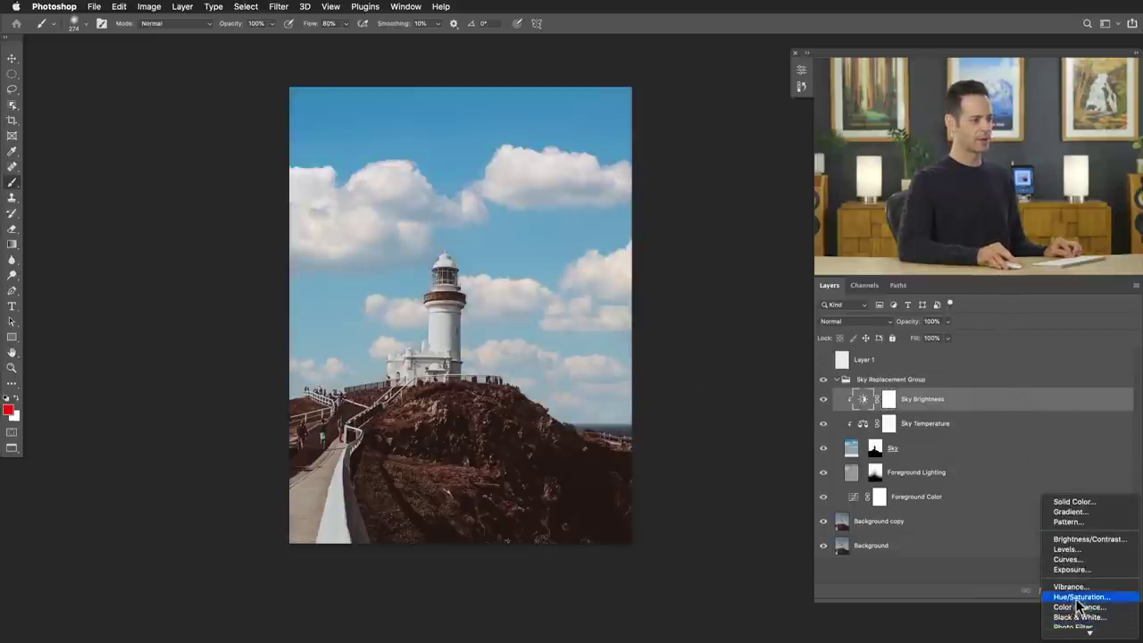
left_click(1052, 595)
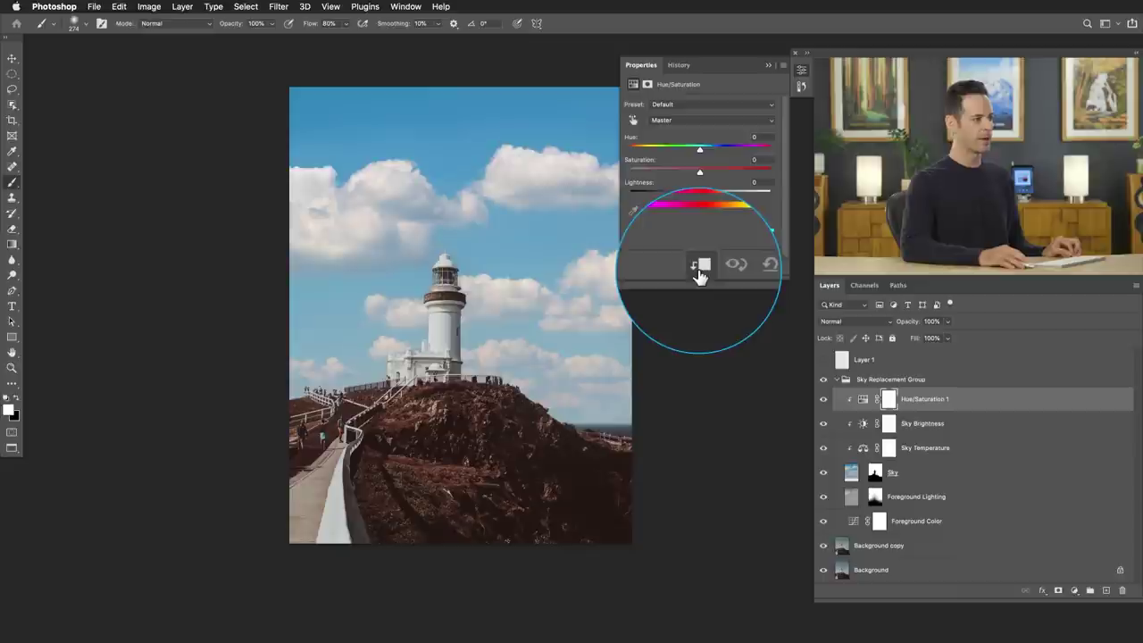
left_click(699, 267)
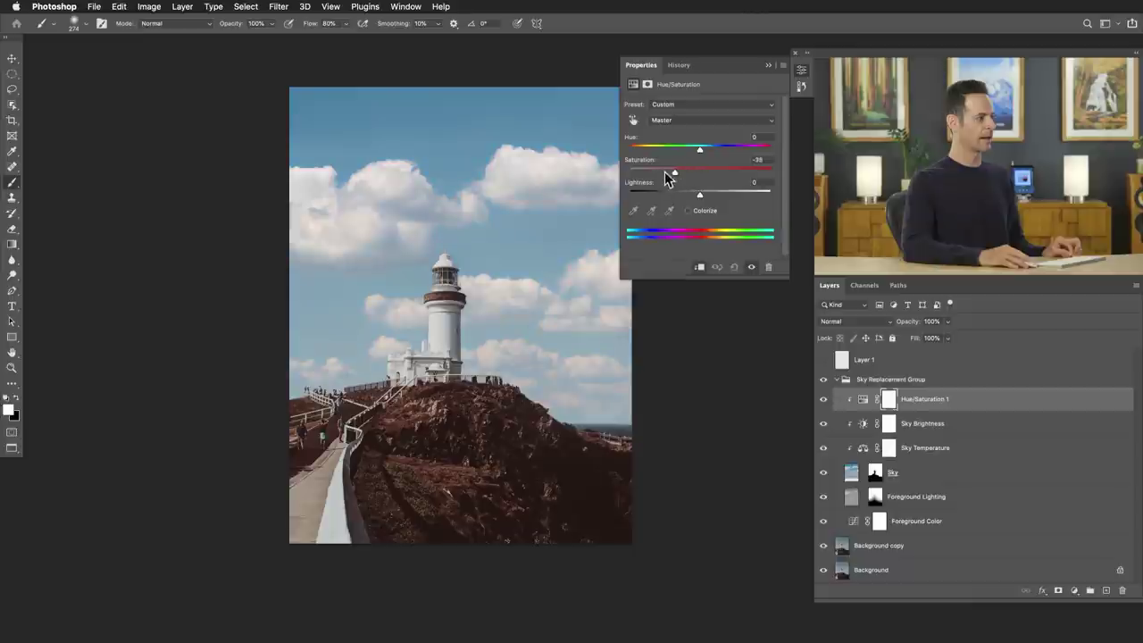
mouse_move(691, 171)
left_mouse_down()
mouse_move(639, 172)
mouse_move(755, 172)
mouse_move(684, 178)
left_mouse_up()
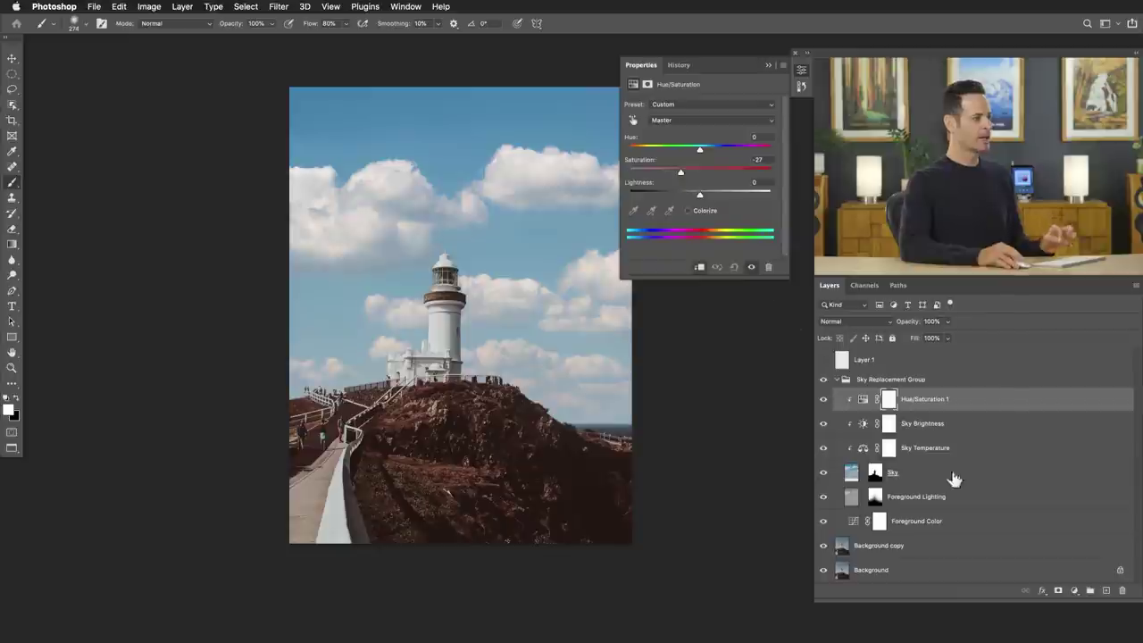
left_click(824, 380)
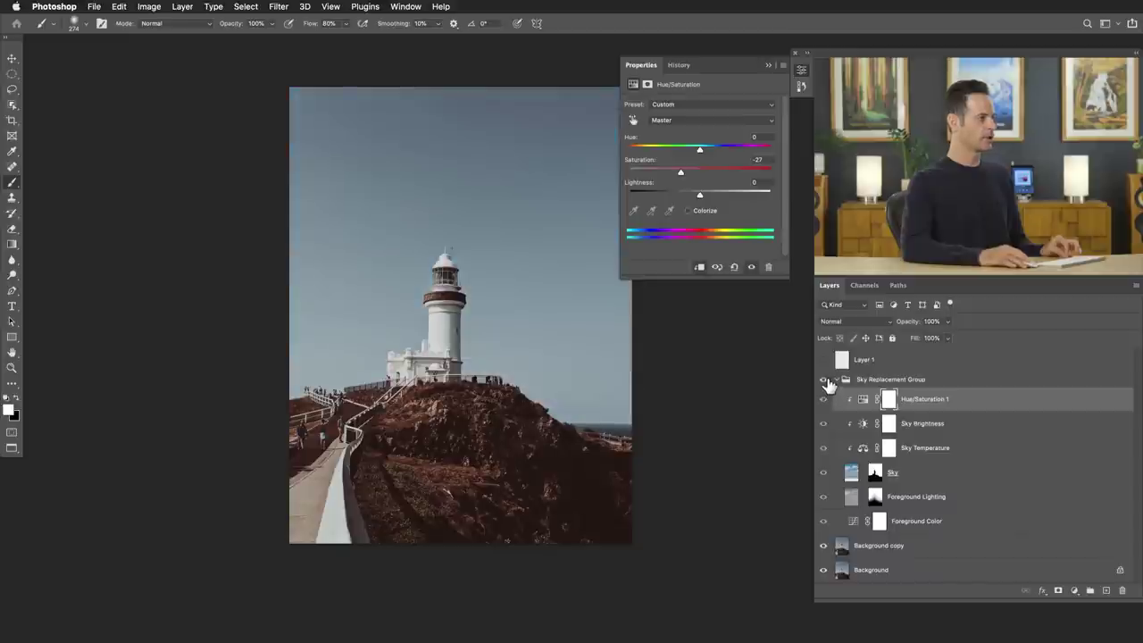
Lower the Hue/Saturation saturation to -50, comparing against the original sky.
left_click(824, 380)
left_click(824, 380)
left_click(824, 380)
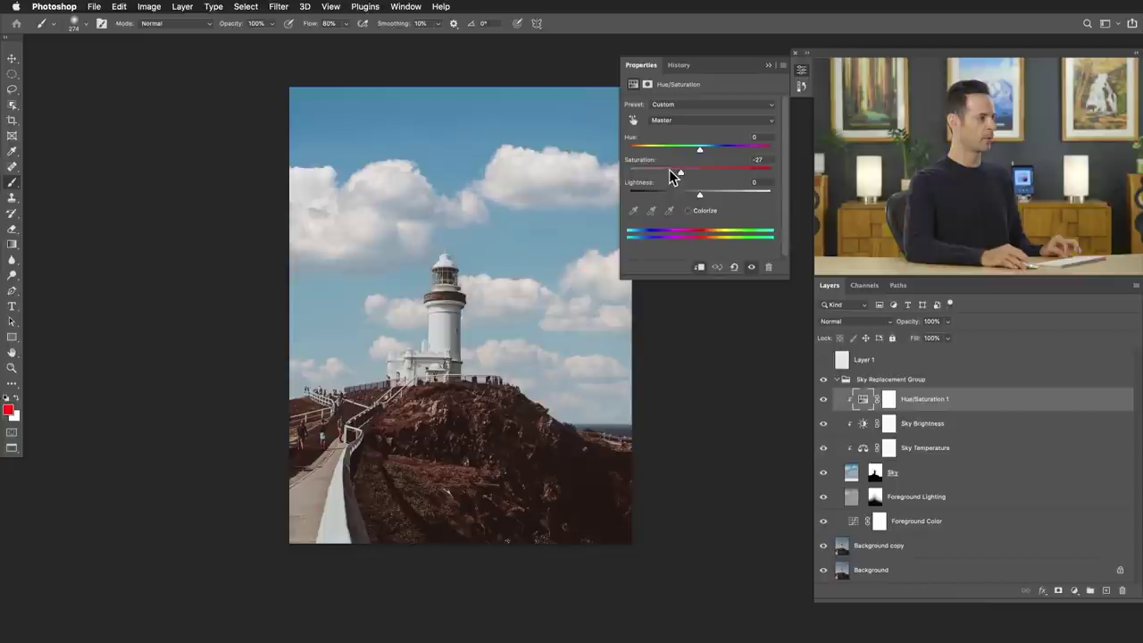
left_click_drag(666, 172, 662, 171)
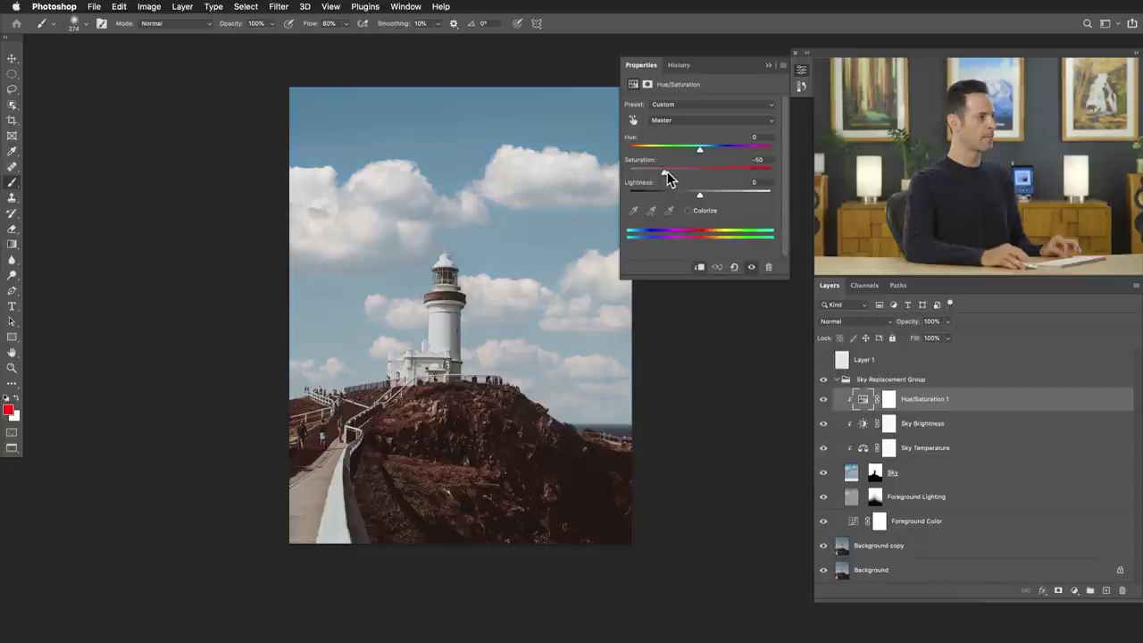
left_click(823, 380)
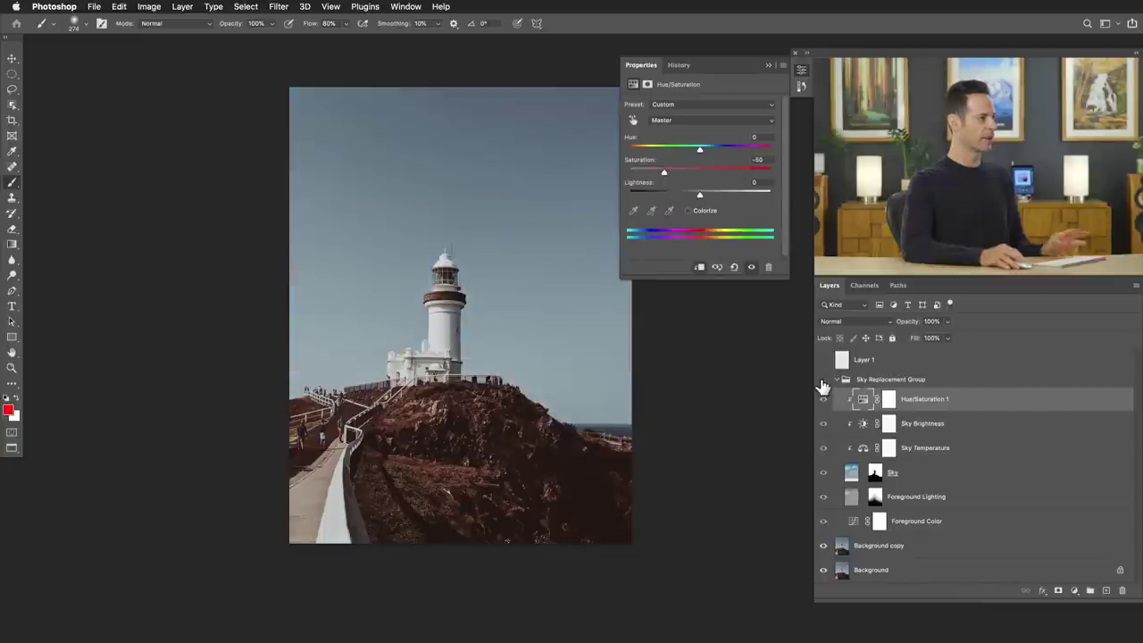
left_click(823, 383)
left_click(823, 383)
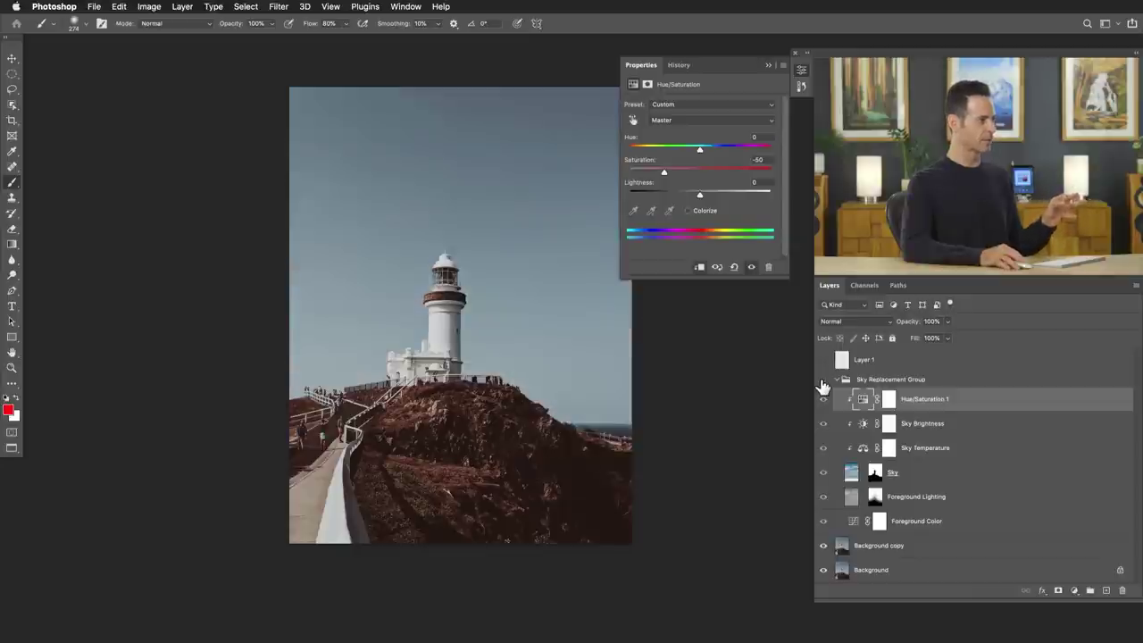
left_click(824, 383)
left_click(823, 383)
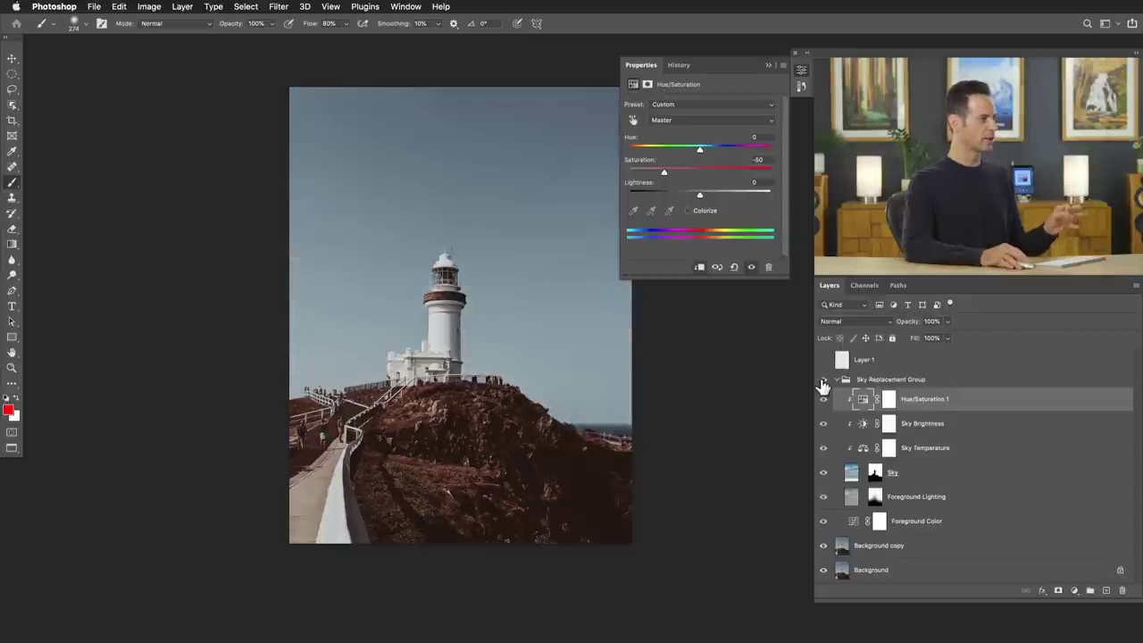
left_click(823, 382)
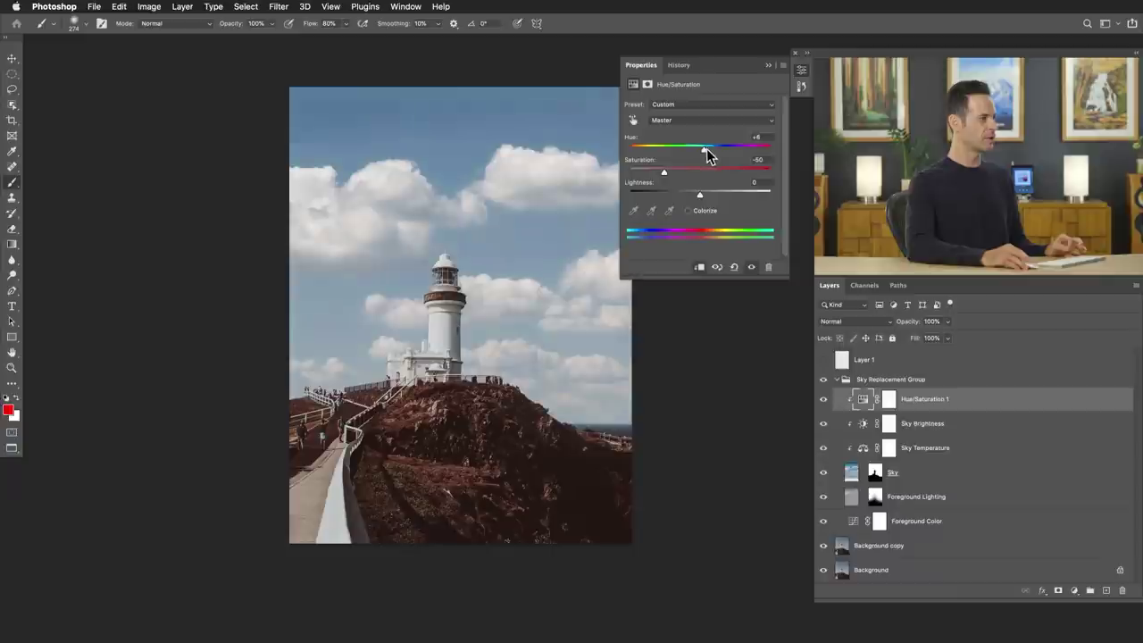
Shift the hue to -4, recheck against the original, and zoom in on the image.
left_click_drag(705, 150, 698, 150)
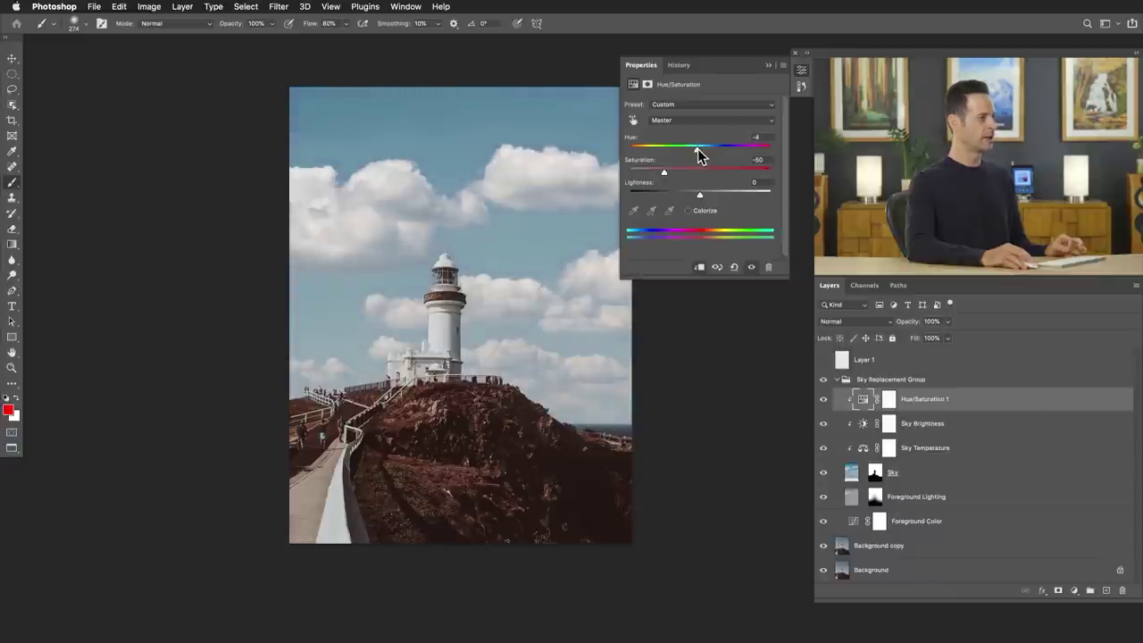
left_click(823, 382)
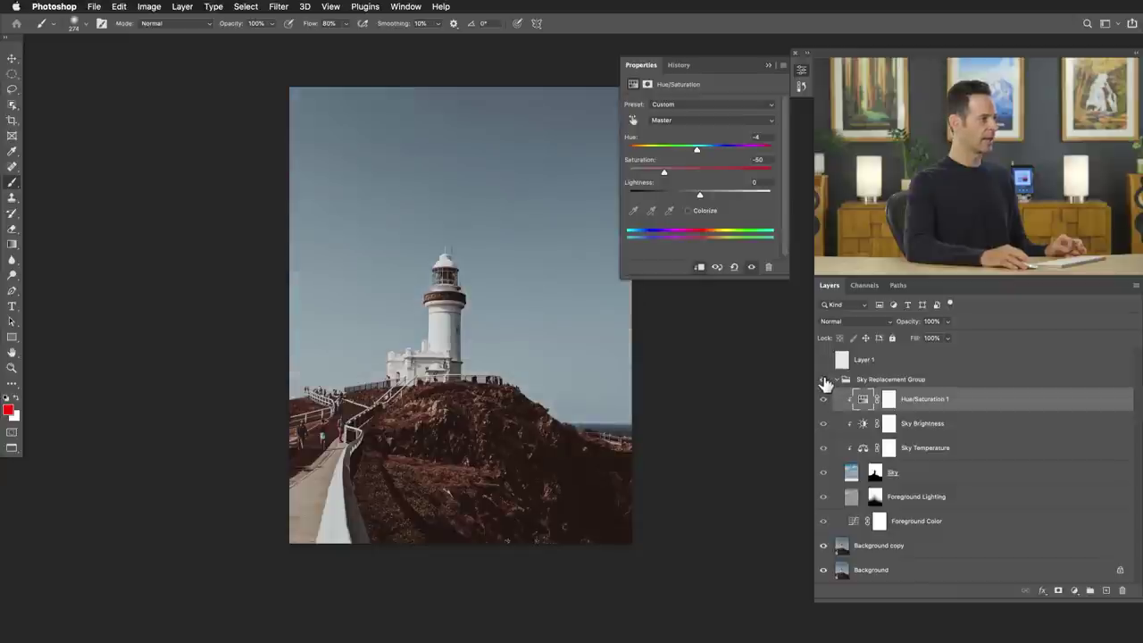
left_click(823, 382)
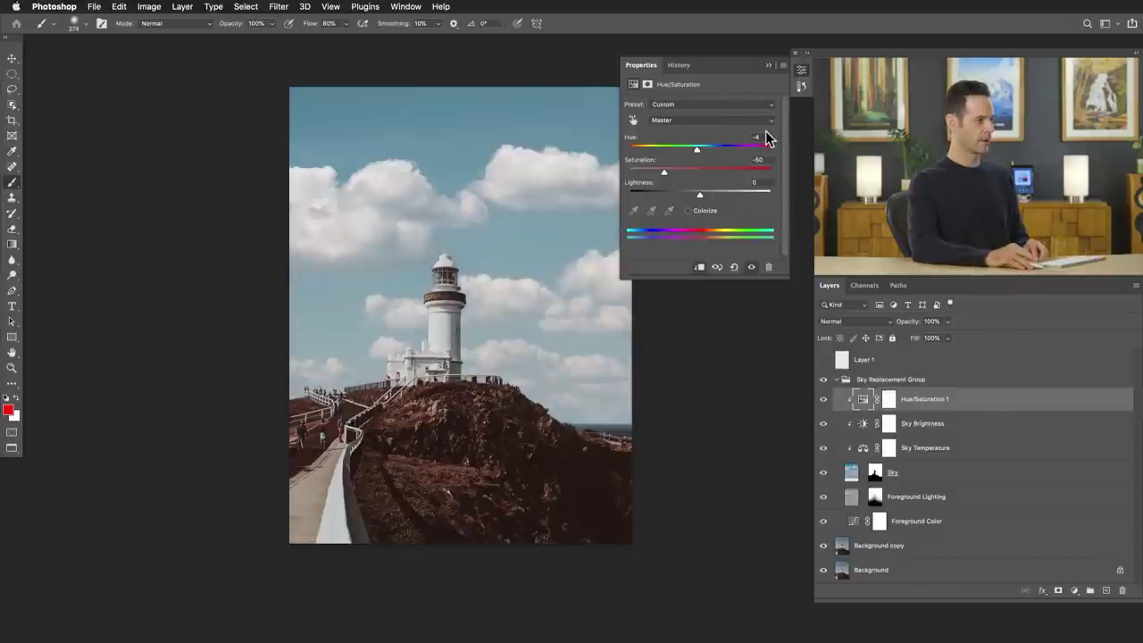
left_click(801, 71)
left_click(458, 364, "super")
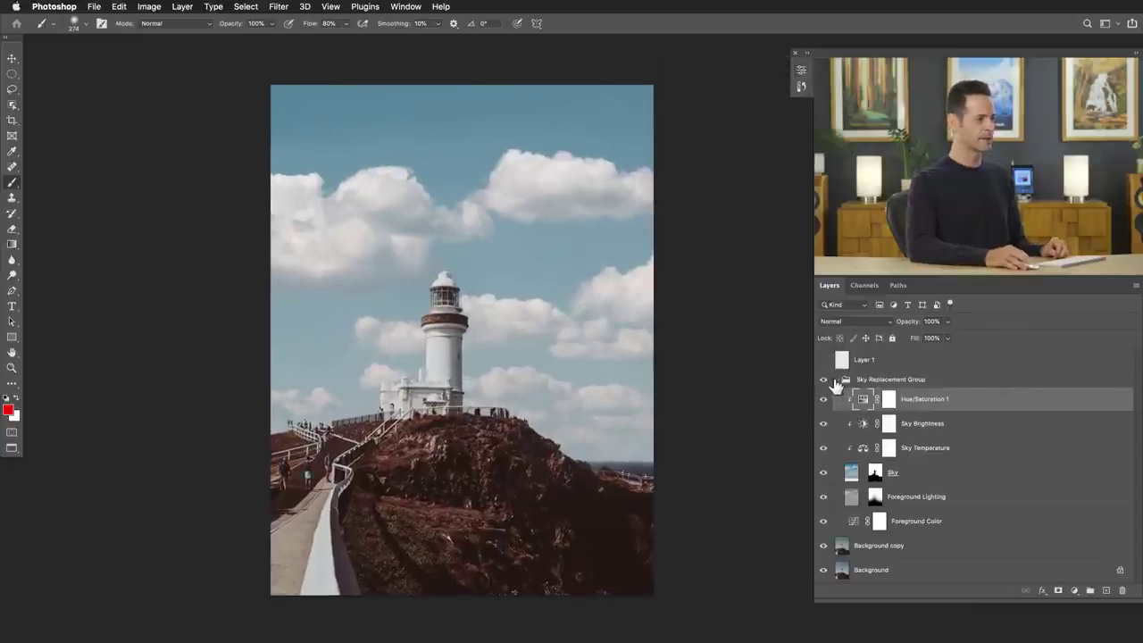
Collapse the Sky Replacement Group, then hide and show it for a before/after comparison.
left_click(841, 380)
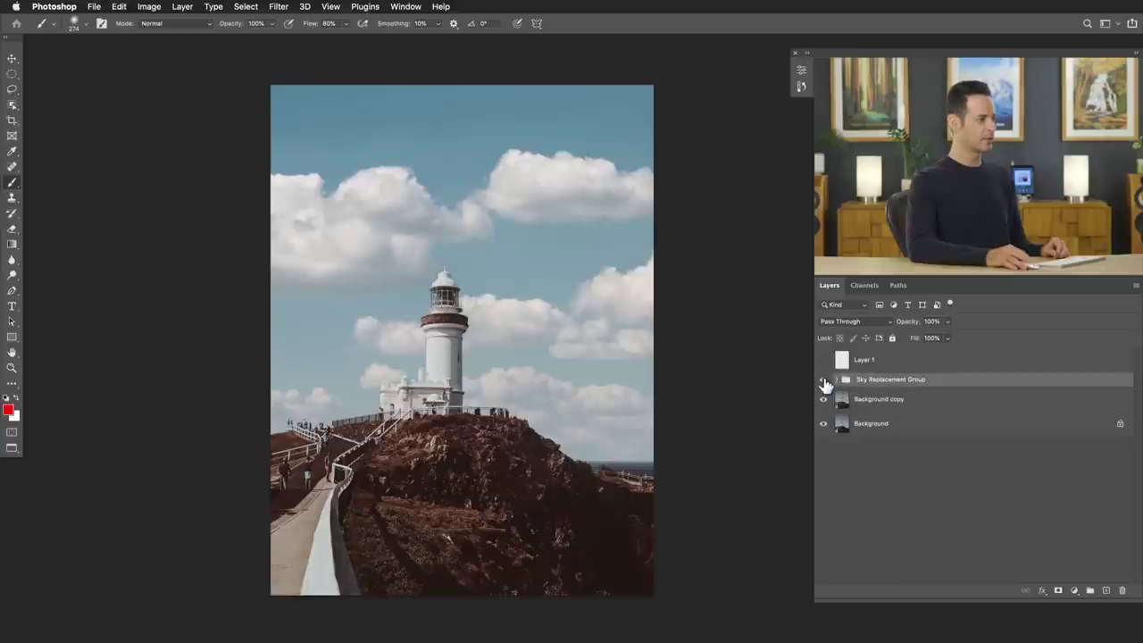
left_click(823, 382)
left_click(823, 381)
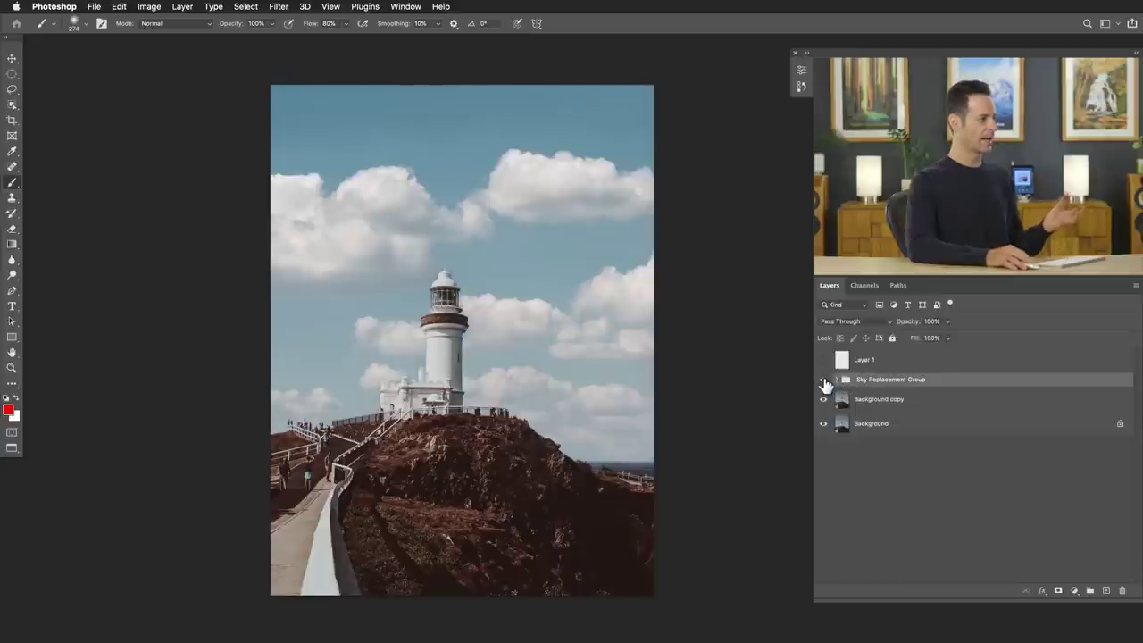